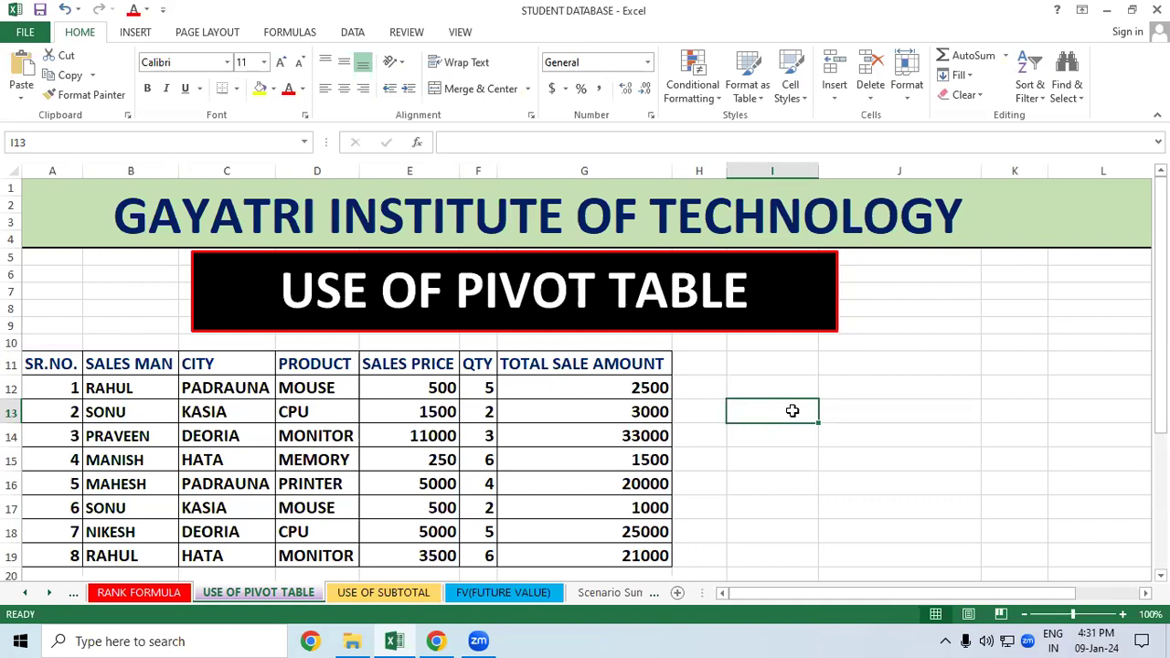
Examine the column headings of the sales table in row 11, from SR.NO. through TOTAL SALE AMOUNT
{"action": "left_click", "coordinate": [869, 409]}
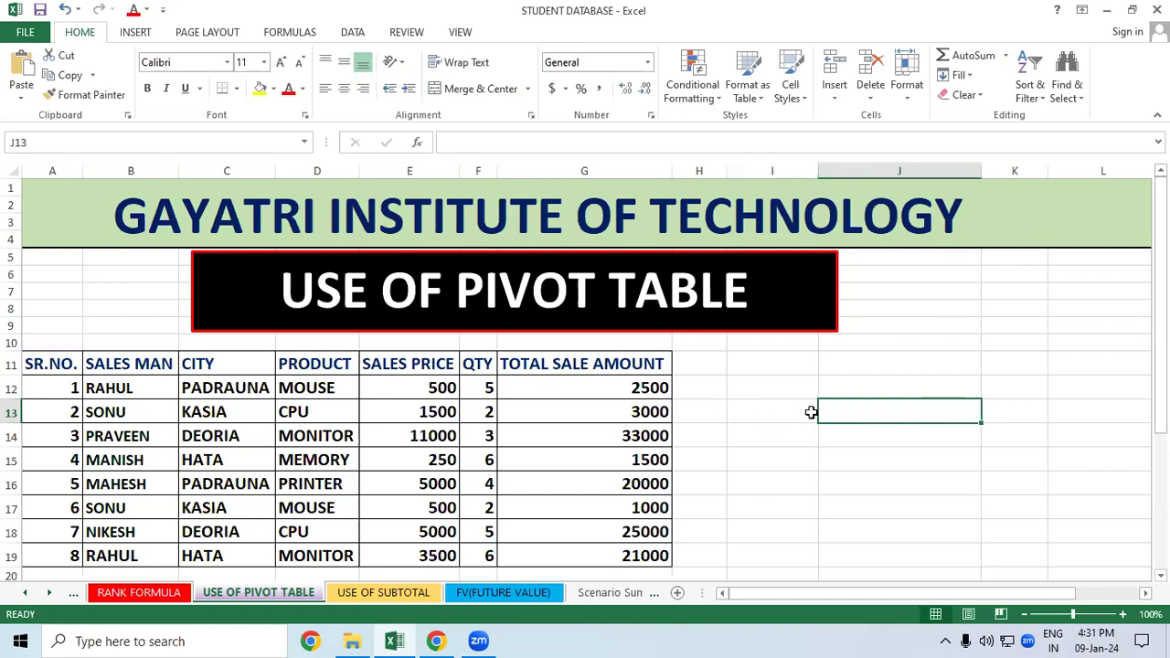
{"action": "left_click", "coordinate": [61, 364]}
{"action": "left_click", "coordinate": [125, 367], "text": "ctrl"}
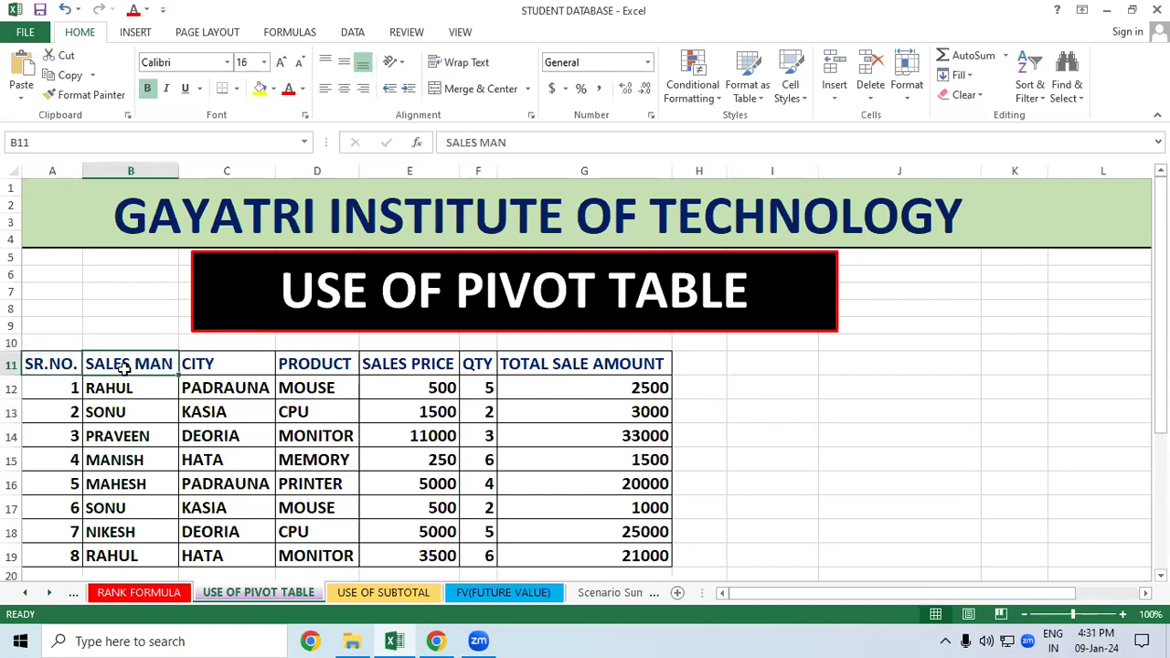
{"action": "left_click", "coordinate": [232, 363]}
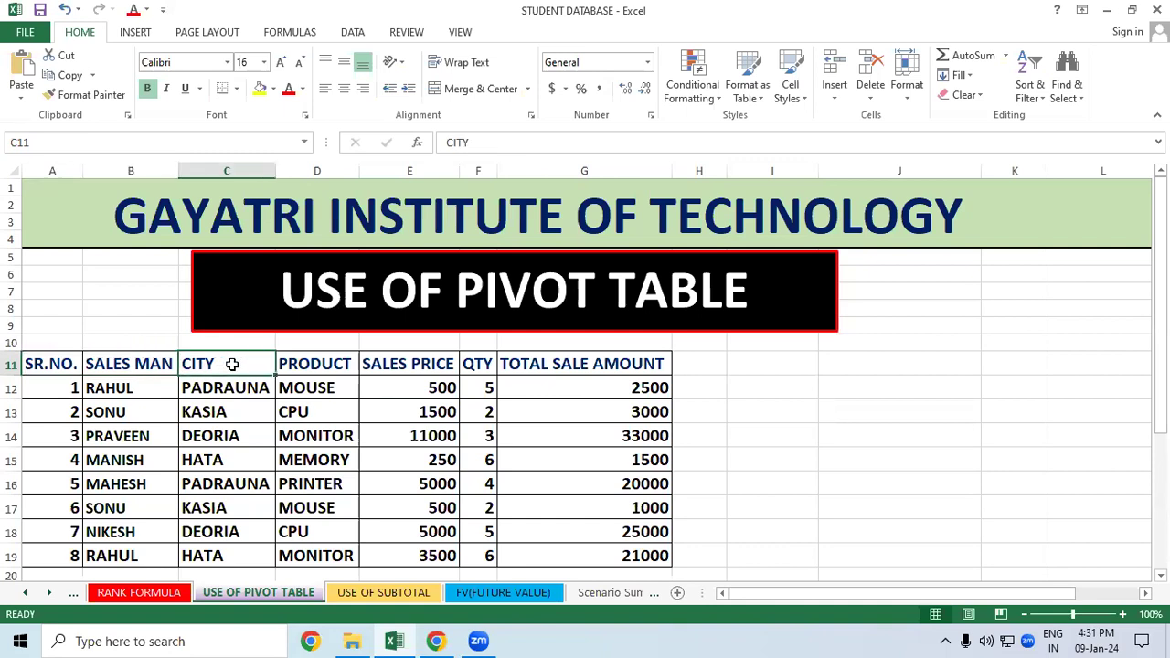
{"action": "left_click", "coordinate": [309, 367]}
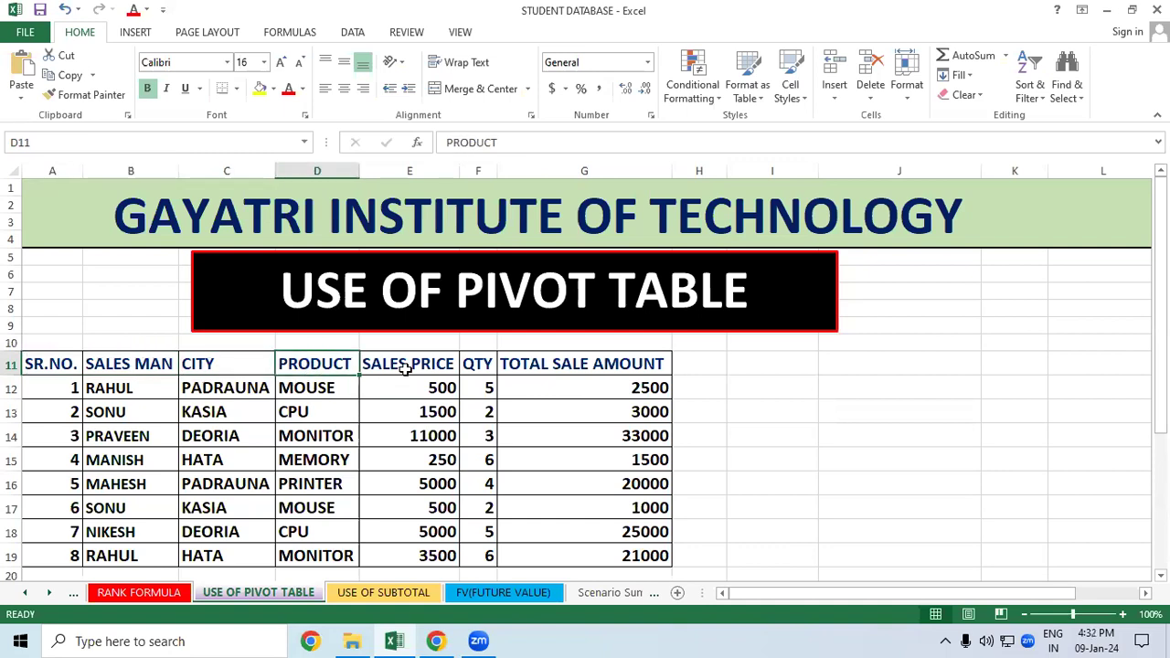
{"action": "left_click", "coordinate": [405, 366]}
{"action": "left_click", "coordinate": [473, 364]}
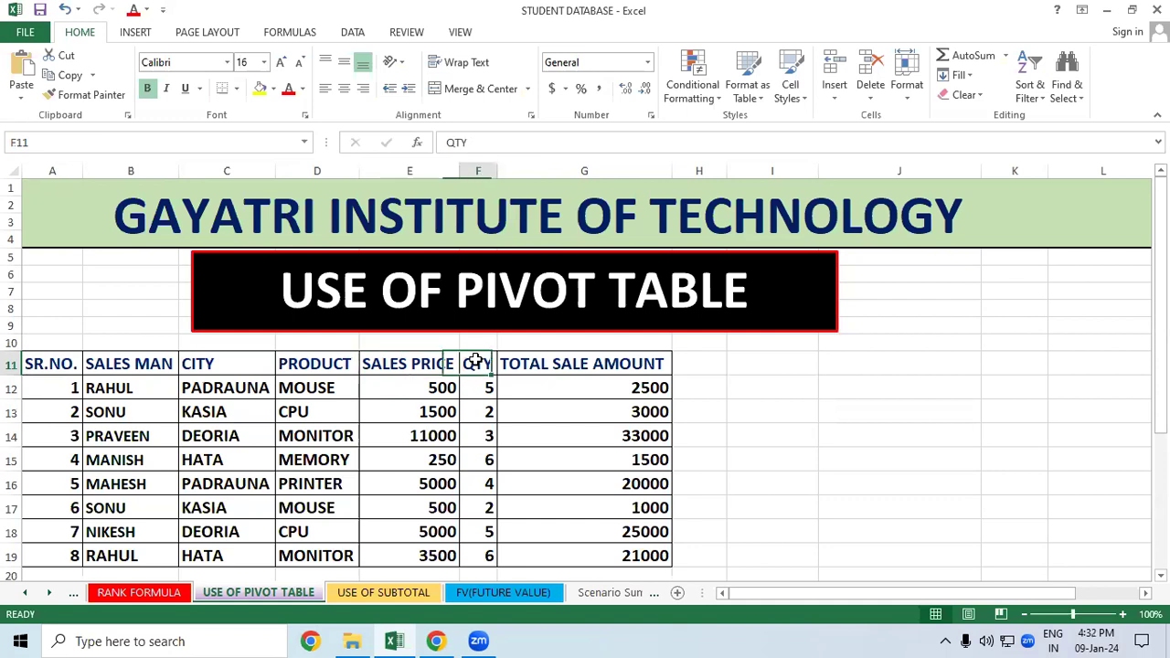
{"action": "left_click", "coordinate": [559, 366]}
{"action": "left_click", "coordinate": [933, 410]}
Examine the first sales record, its total sale amount formula and the full extent of the sales table
{"action": "left_click_drag", "start_coordinate": [53, 363], "coordinate": [137, 437]}
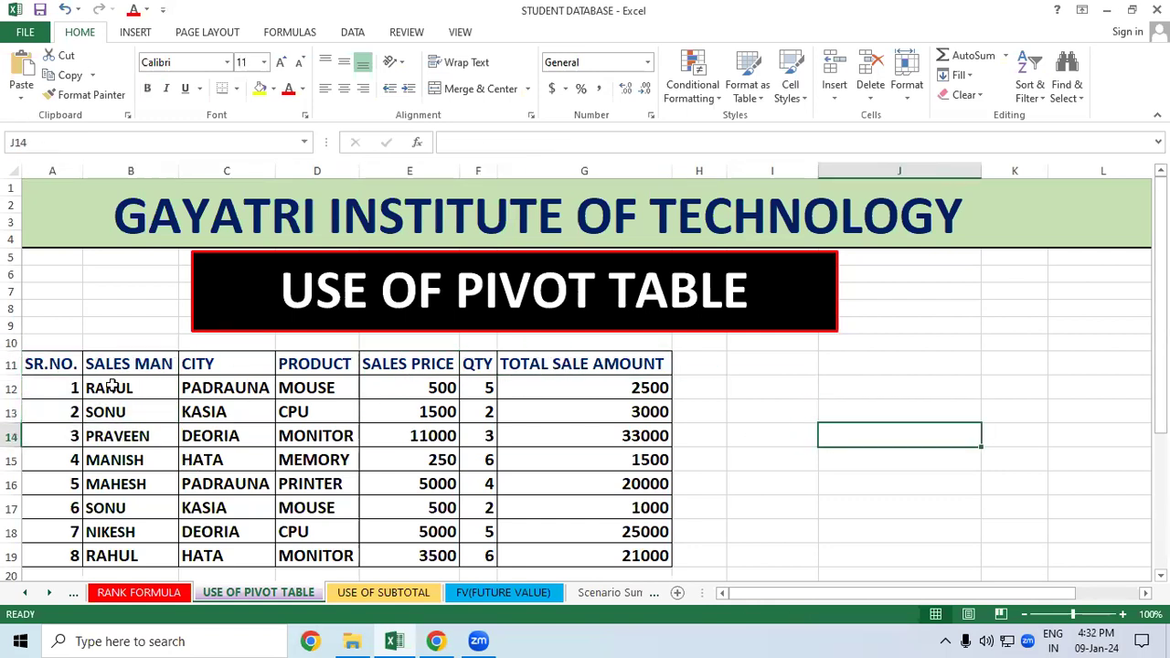
{"action": "left_click", "coordinate": [111, 385]}
{"action": "left_click", "coordinate": [228, 388]}
{"action": "left_click", "coordinate": [303, 387]}
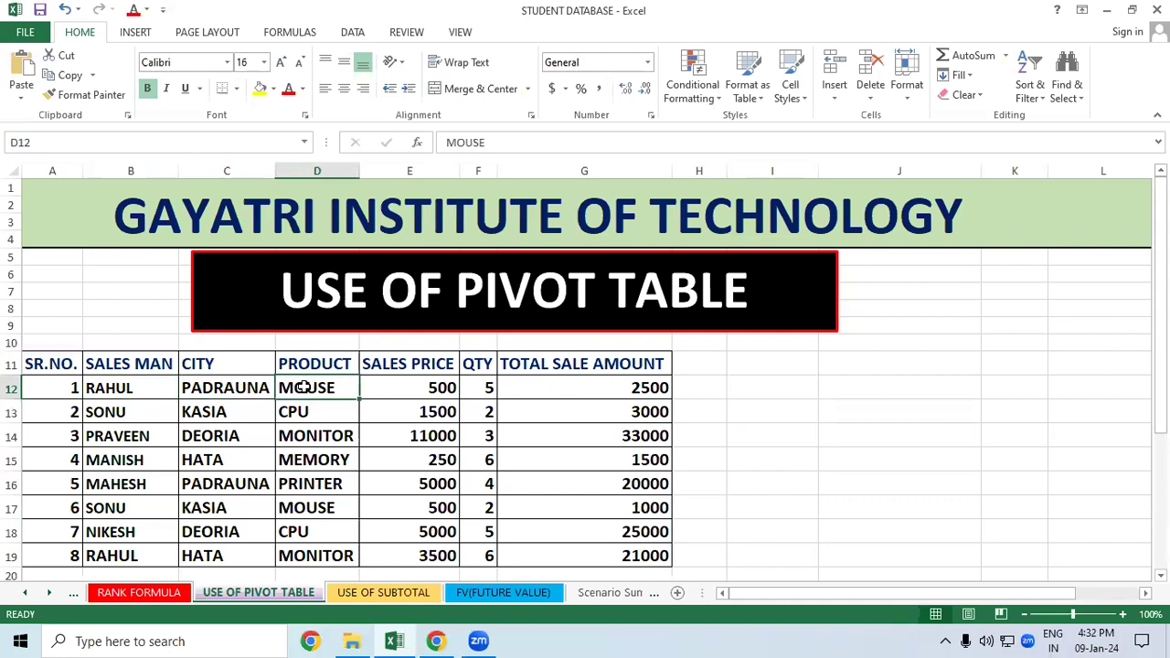
{"action": "left_click", "coordinate": [488, 388]}
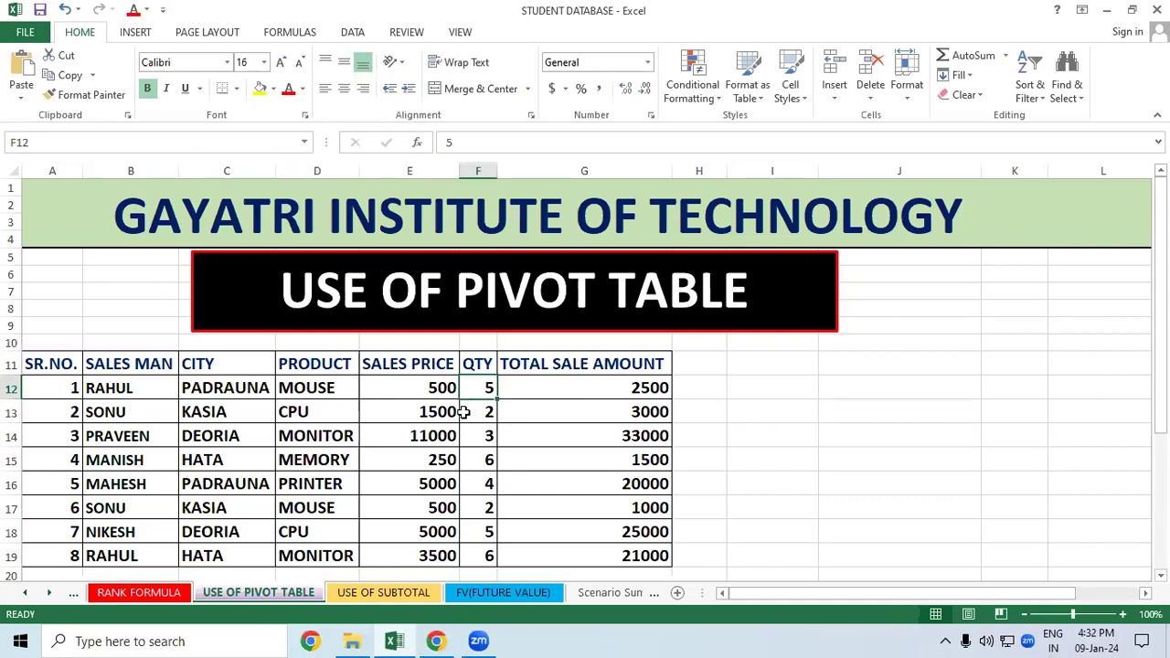
{"action": "left_click", "coordinate": [418, 388]}
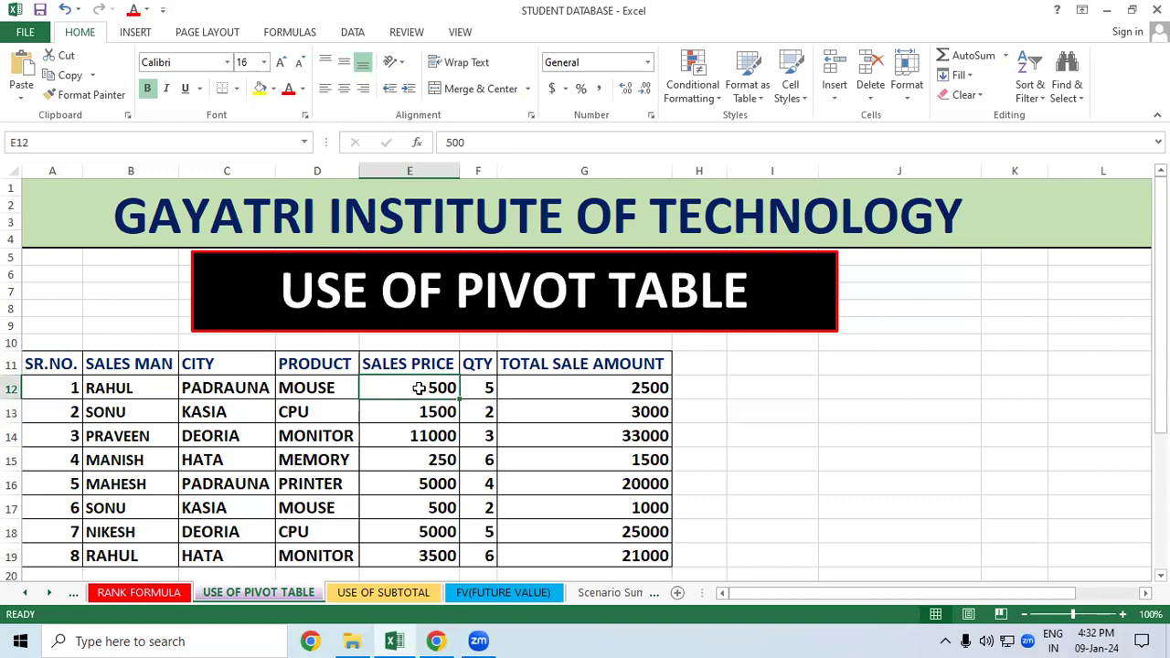
{"action": "left_click", "coordinate": [489, 387]}
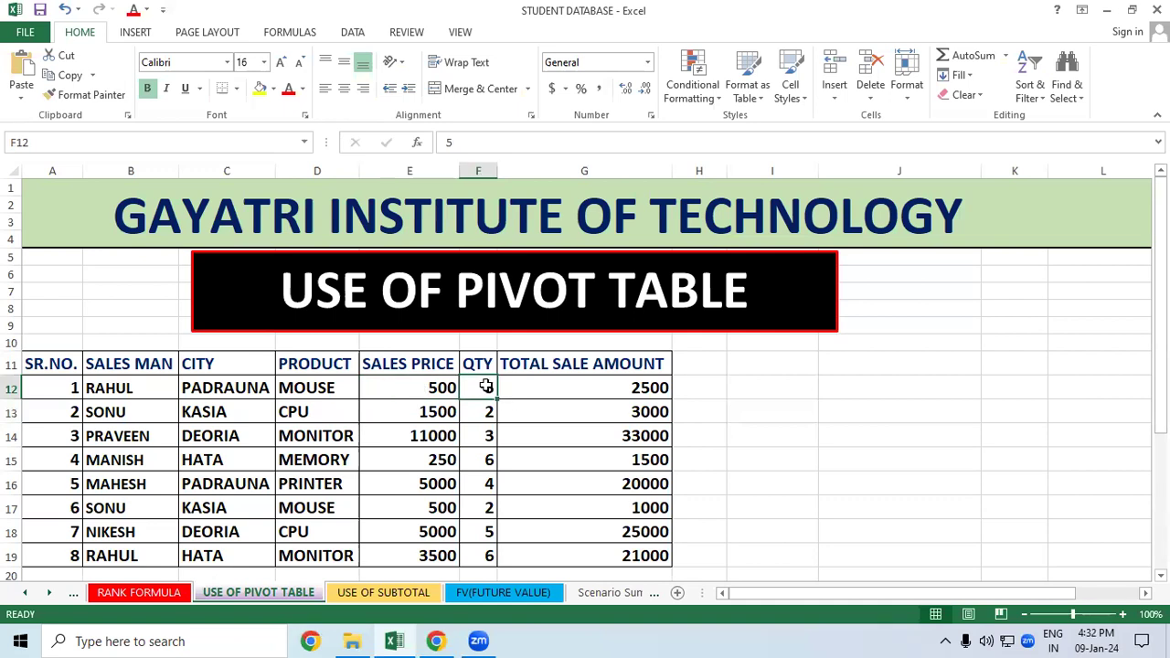
{"action": "left_click", "coordinate": [561, 384]}
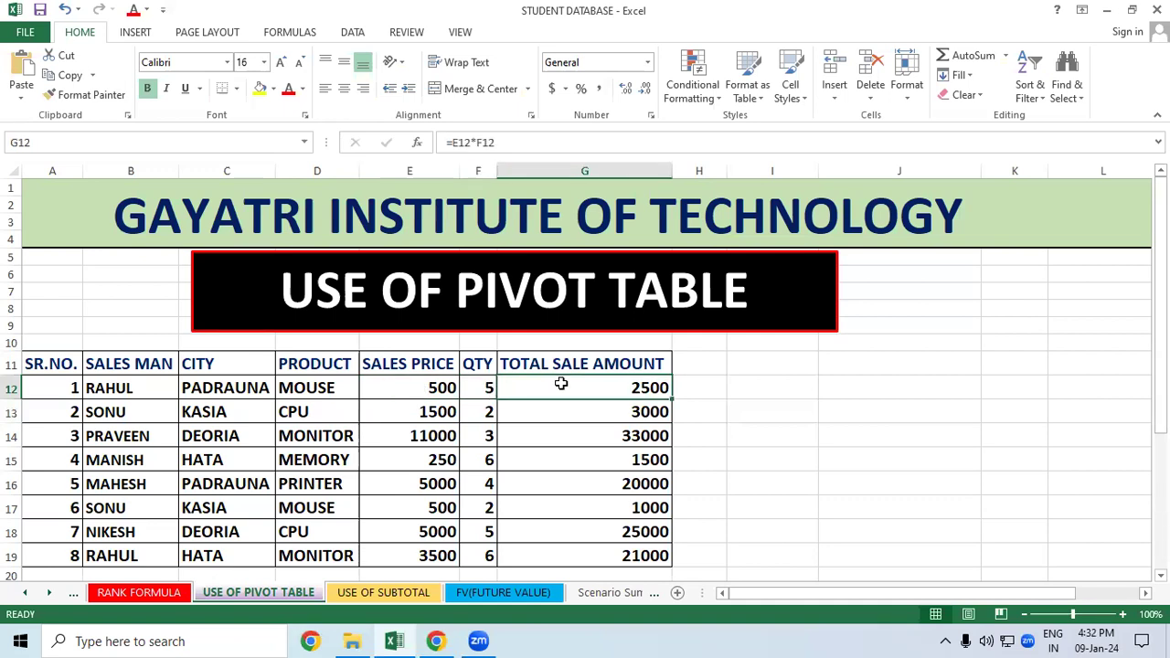
{"action": "left_click", "coordinate": [902, 410]}
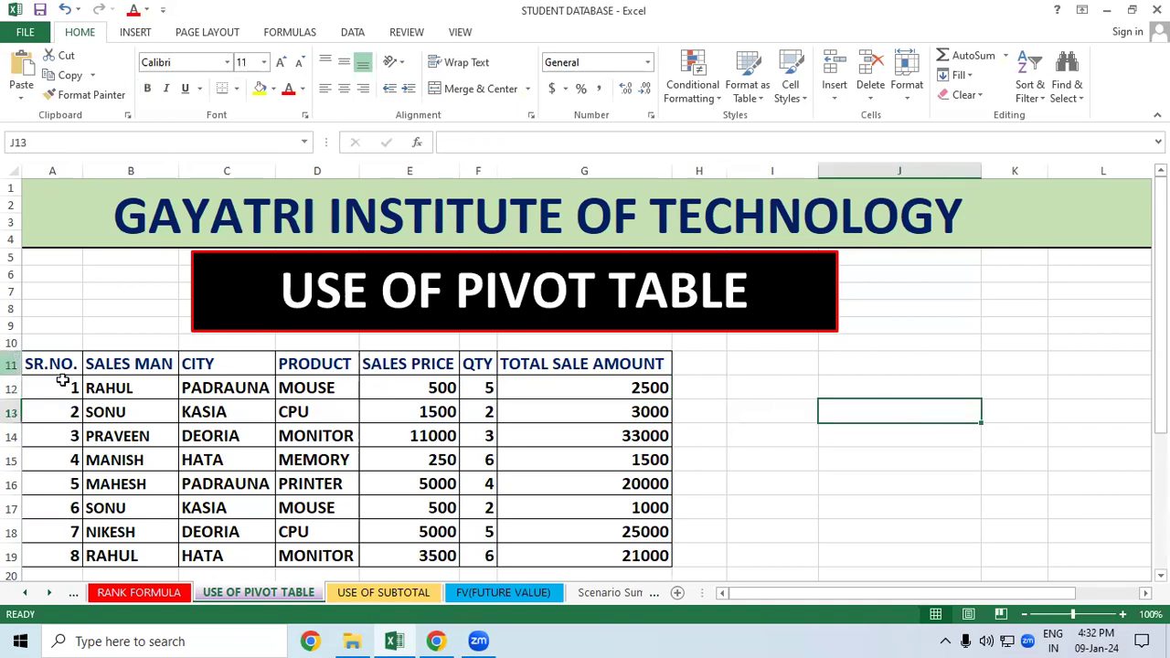
{"action": "left_click_drag", "start_coordinate": [57, 364], "coordinate": [454, 533]}
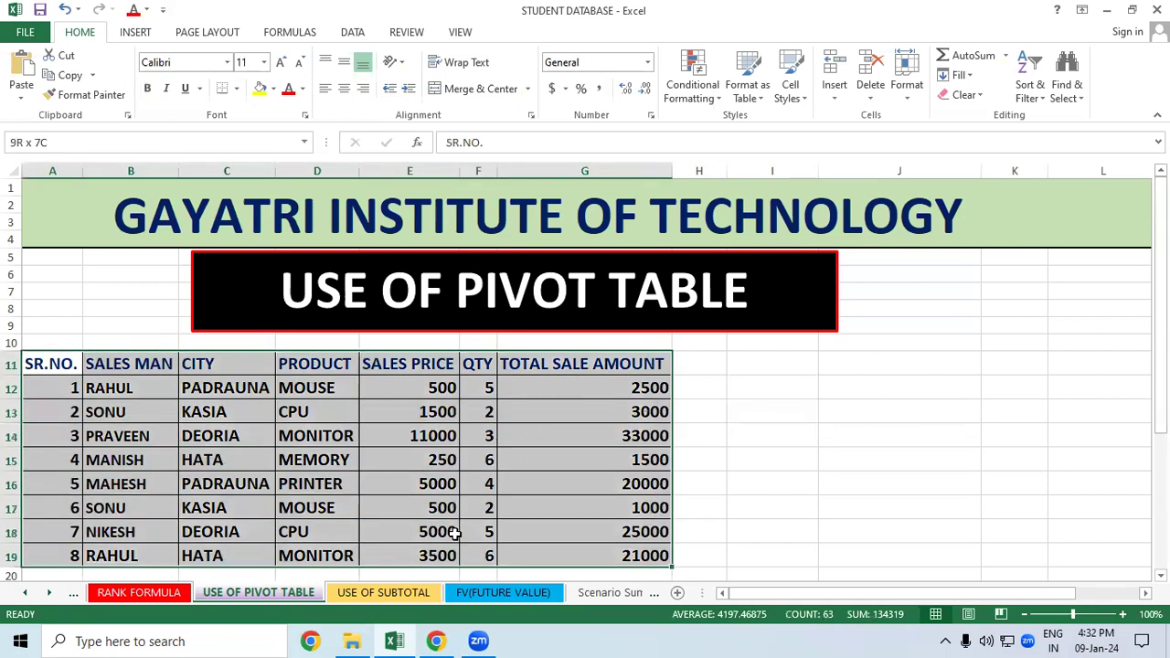
{"action": "left_click", "coordinate": [878, 486]}
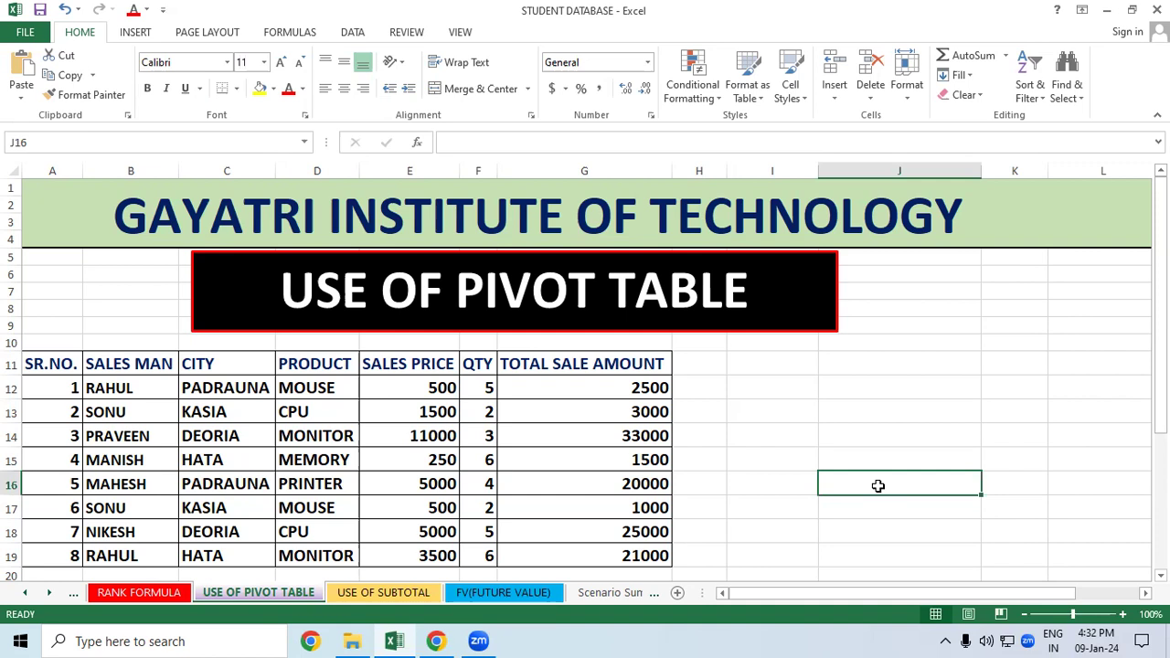
{"action": "left_click", "coordinate": [878, 418]}
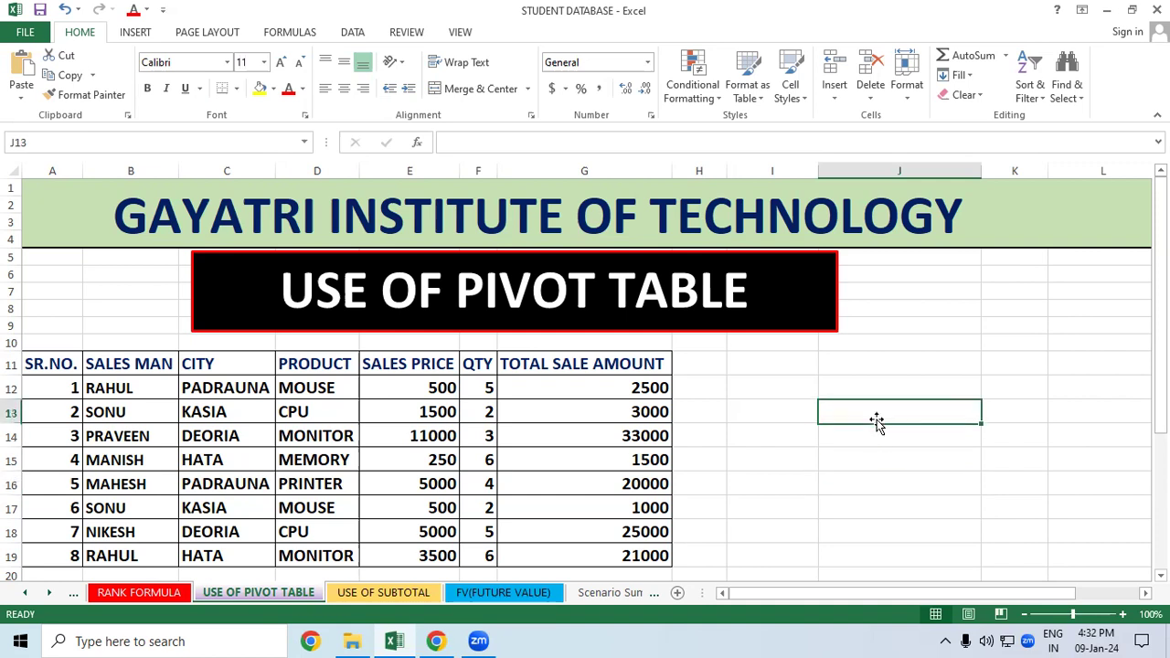
Create a PivotTable from the sales data in A11:G19, placed on the existing worksheet at cell I11
{"action": "left_click_drag", "start_coordinate": [56, 364], "coordinate": [589, 561]}
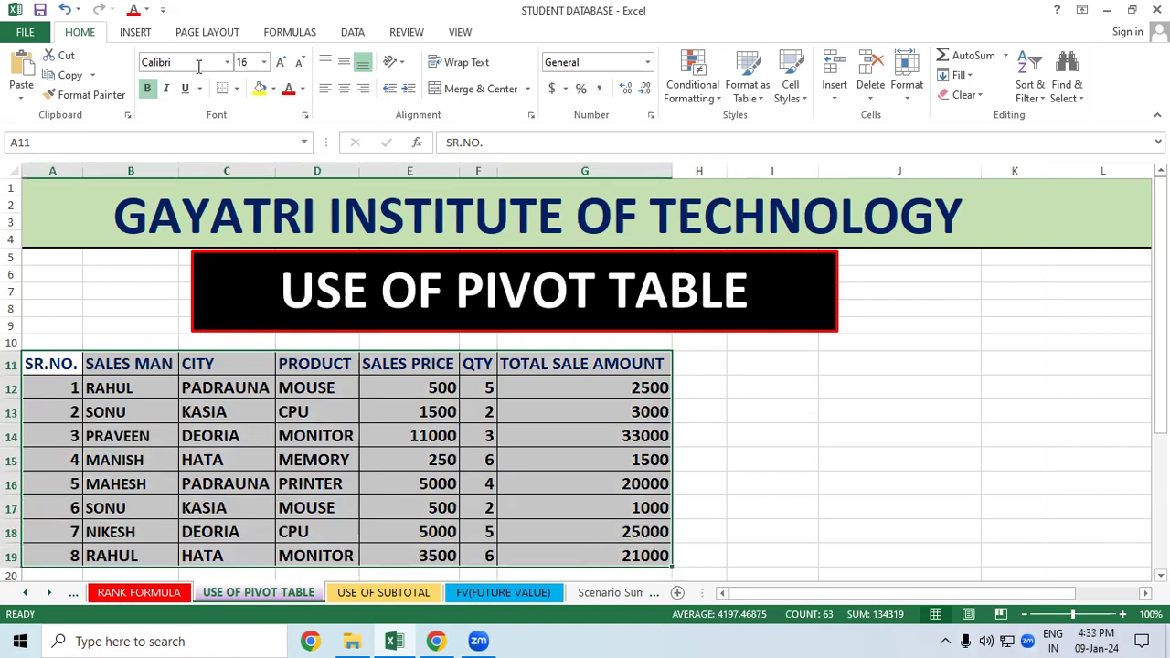
{"action": "left_click", "coordinate": [137, 33]}
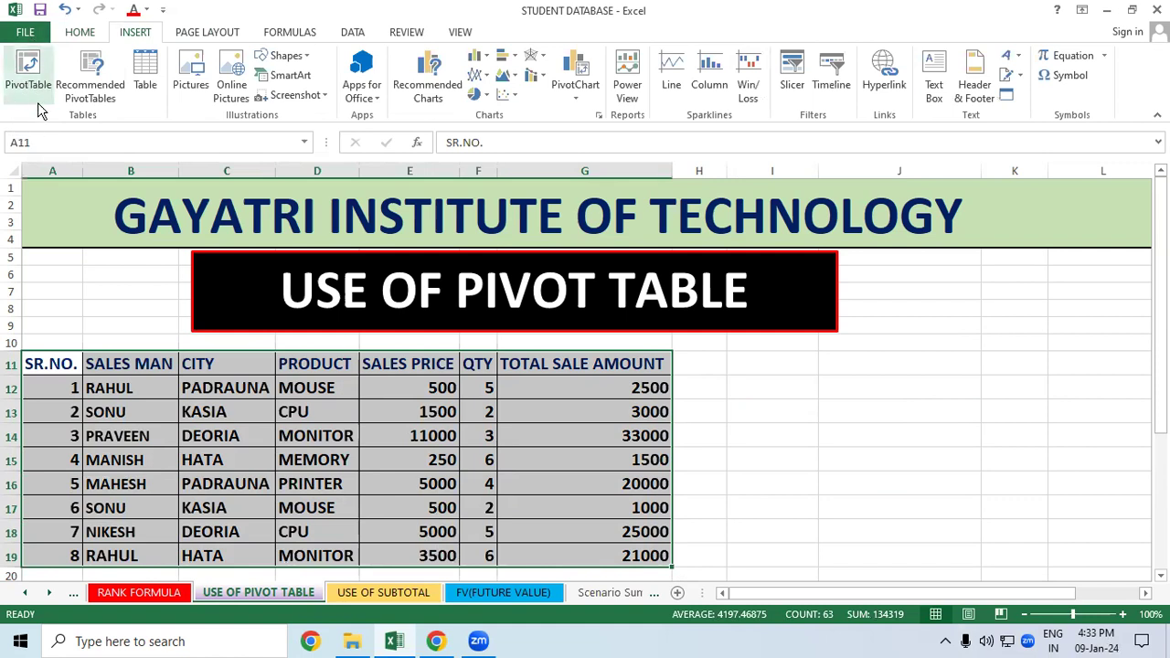
{"action": "left_click", "coordinate": [14, 75]}
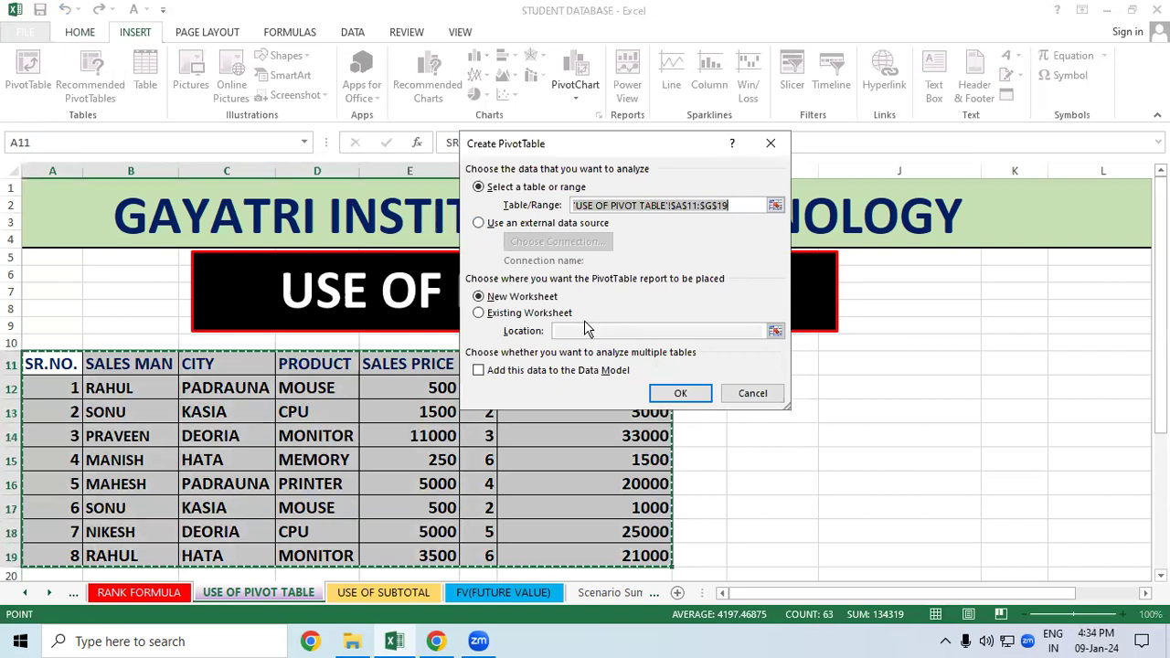
{"action": "left_click", "coordinate": [496, 317]}
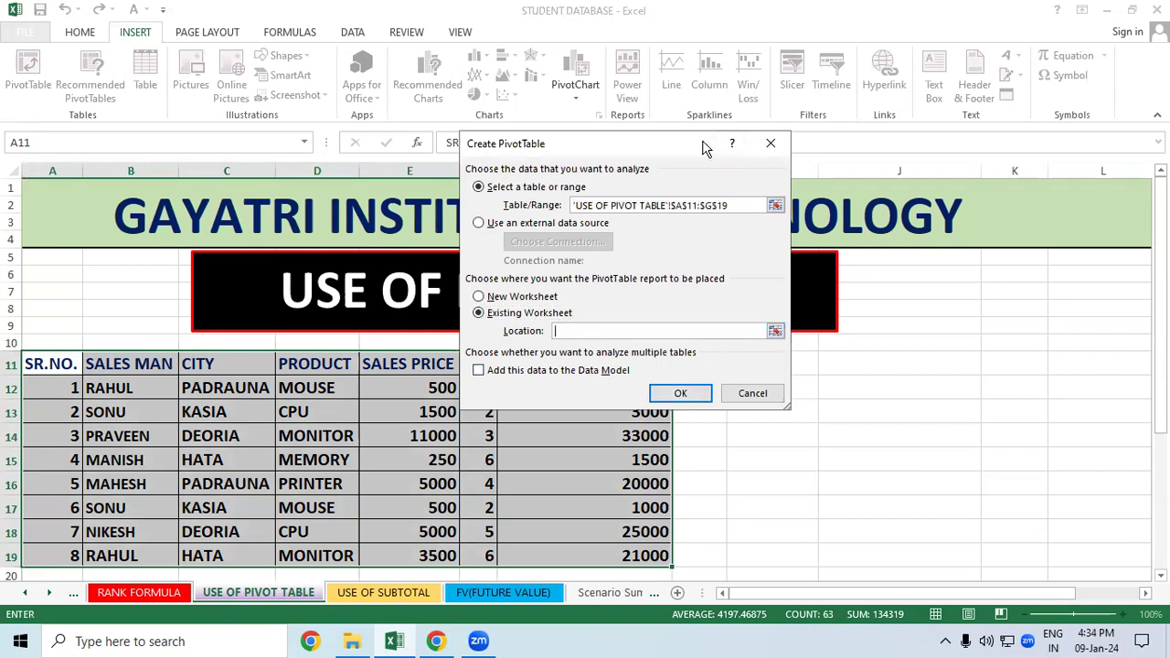
{"action": "left_click_drag", "start_coordinate": [704, 148], "coordinate": [551, 154]}
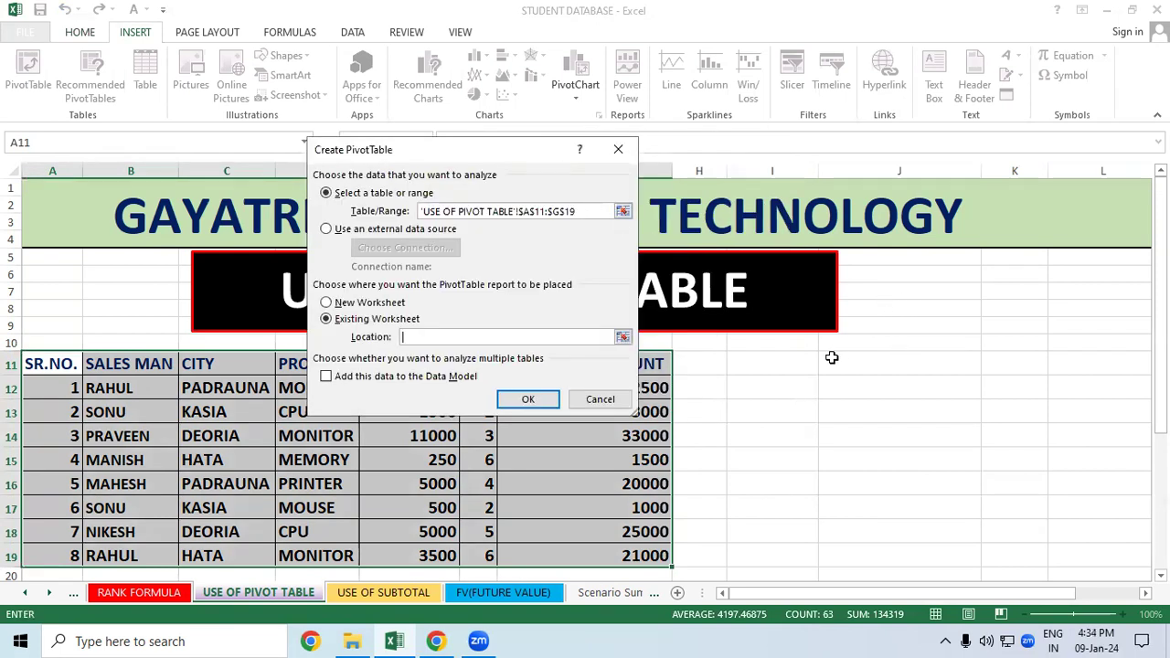
{"action": "left_click", "coordinate": [795, 358]}
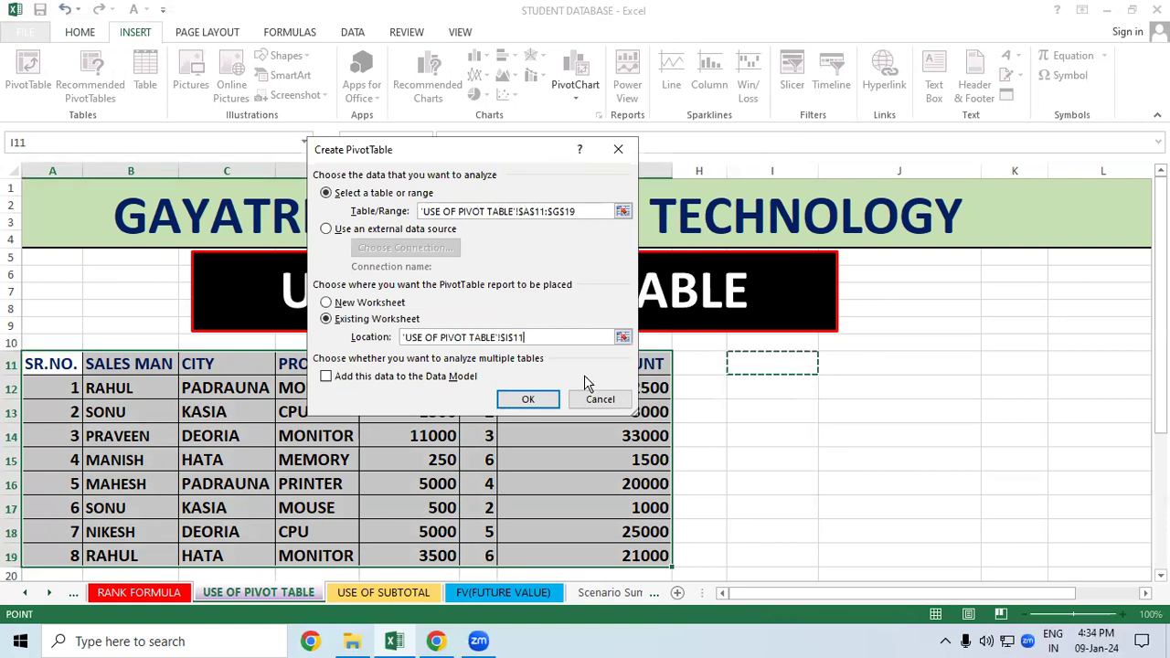
{"action": "left_click", "coordinate": [530, 400]}
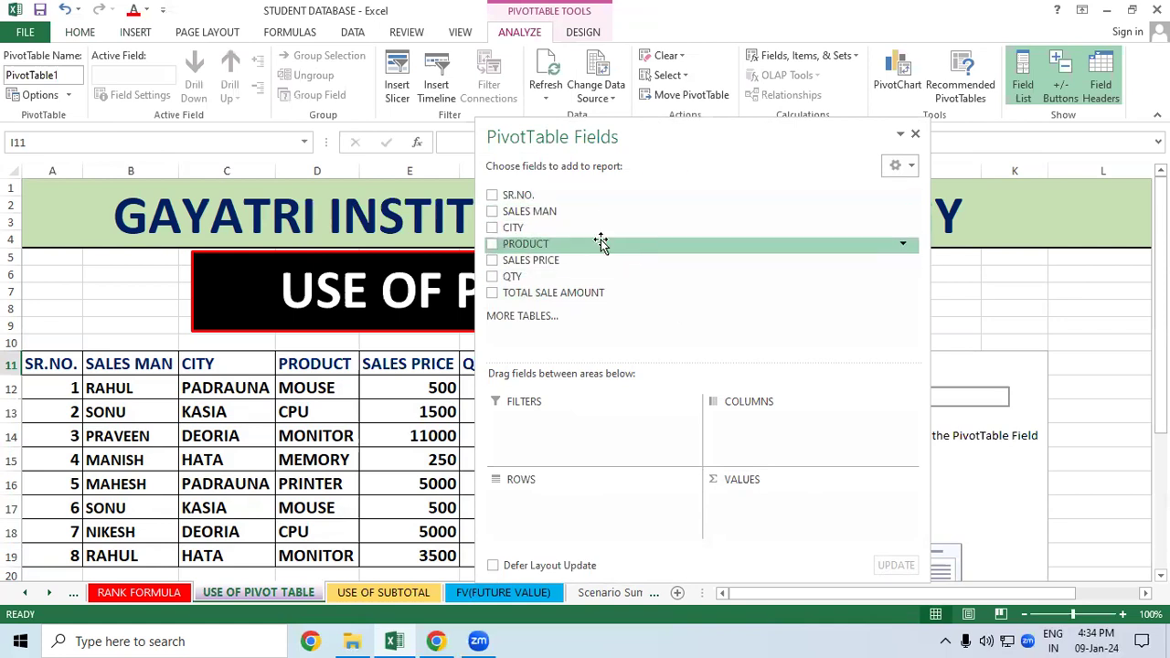
Shrink the PivotTable Fields pane and move it away from the empty PivotTable and the TOTAL SALE AMOUNT column
{"action": "left_click_drag", "start_coordinate": [677, 135], "coordinate": [408, 10]}
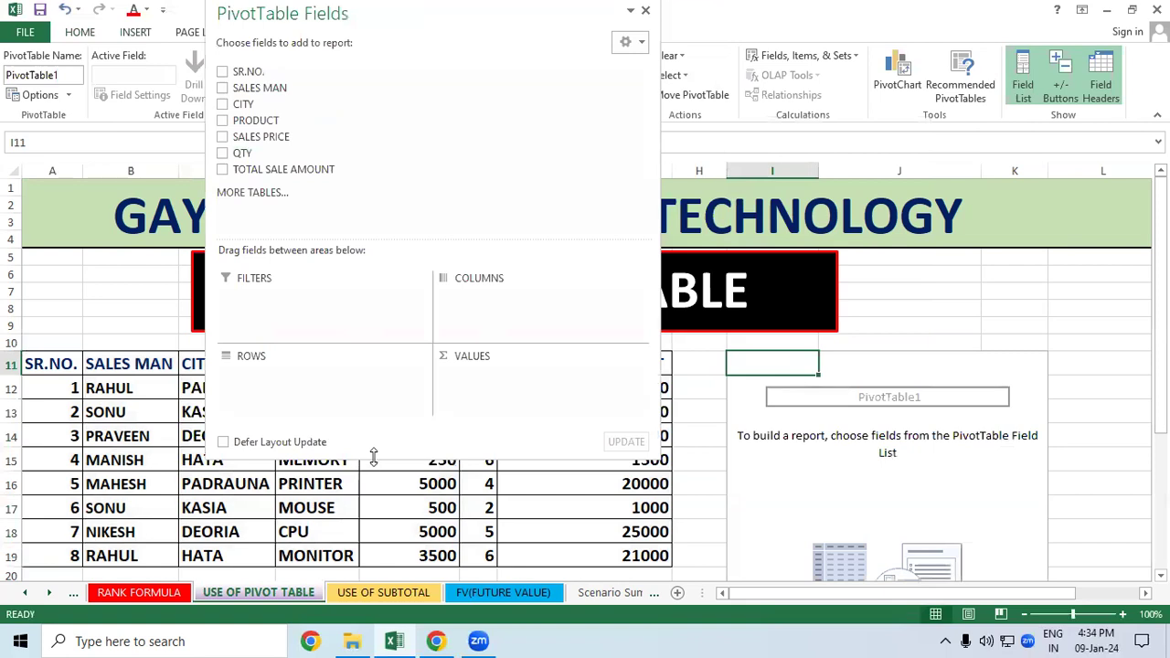
{"action": "left_click_drag", "start_coordinate": [374, 457], "coordinate": [439, 407]}
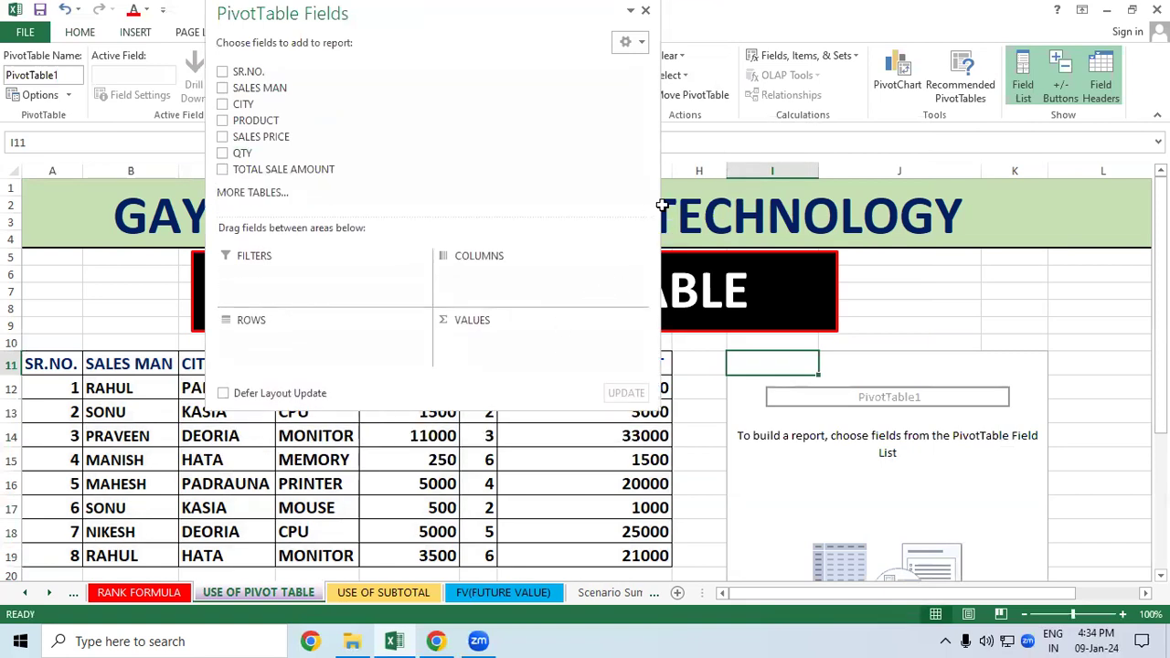
{"action": "left_click_drag", "start_coordinate": [658, 177], "coordinate": [455, 175]}
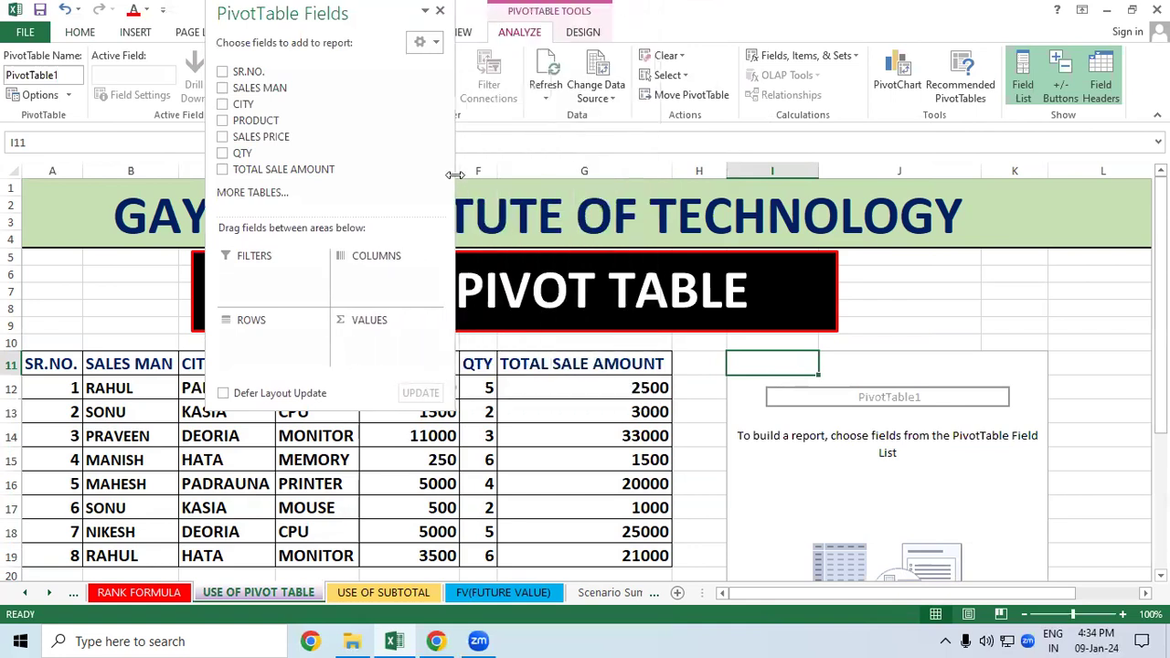
{"action": "left_click_drag", "start_coordinate": [284, 17], "coordinate": [153, 4]}
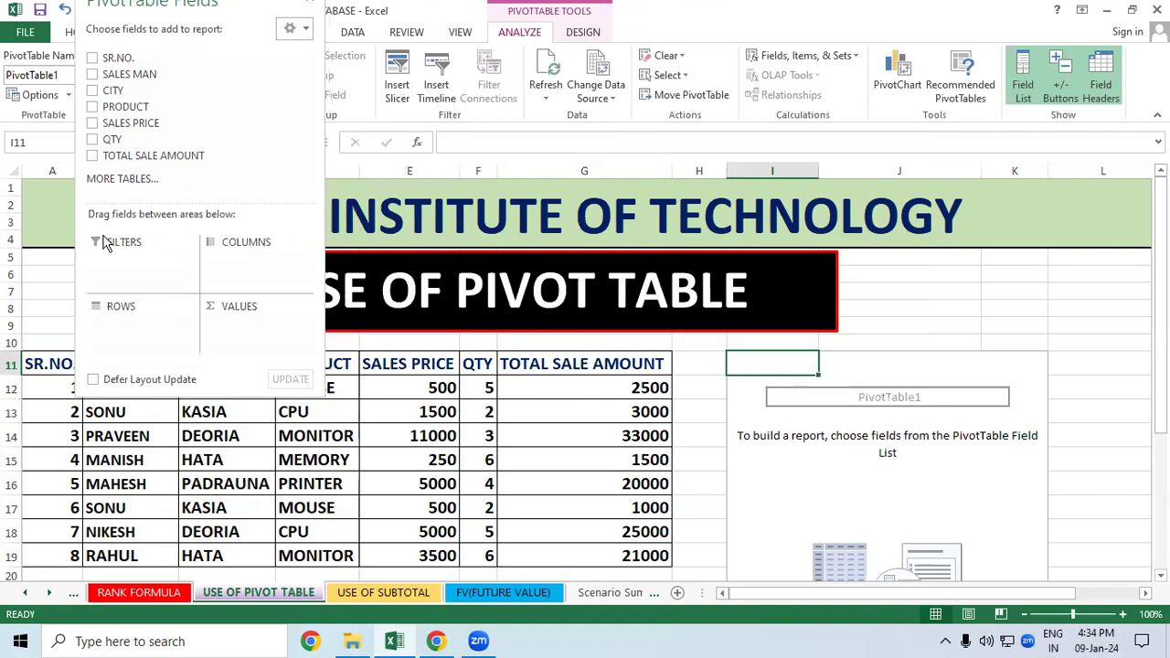
{"action": "left_click_drag", "start_coordinate": [174, 399], "coordinate": [190, 373]}
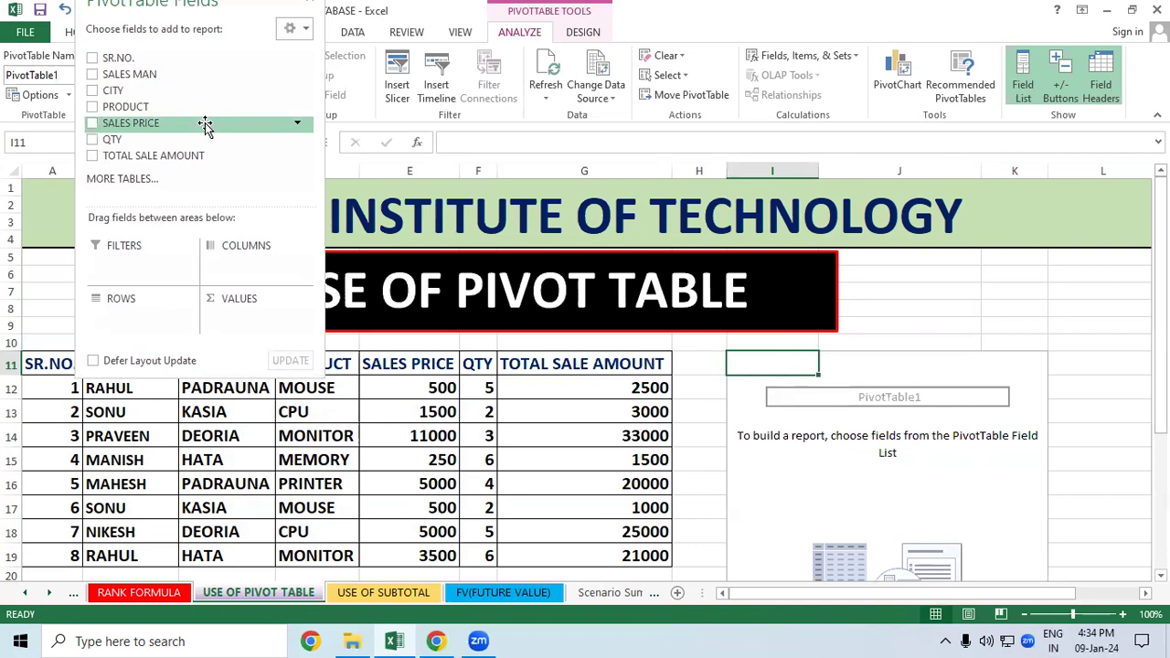
Add CITY as the PivotTable's row field and sum TOTAL SALE AMOUNT for each city
{"action": "left_click", "coordinate": [92, 91]}
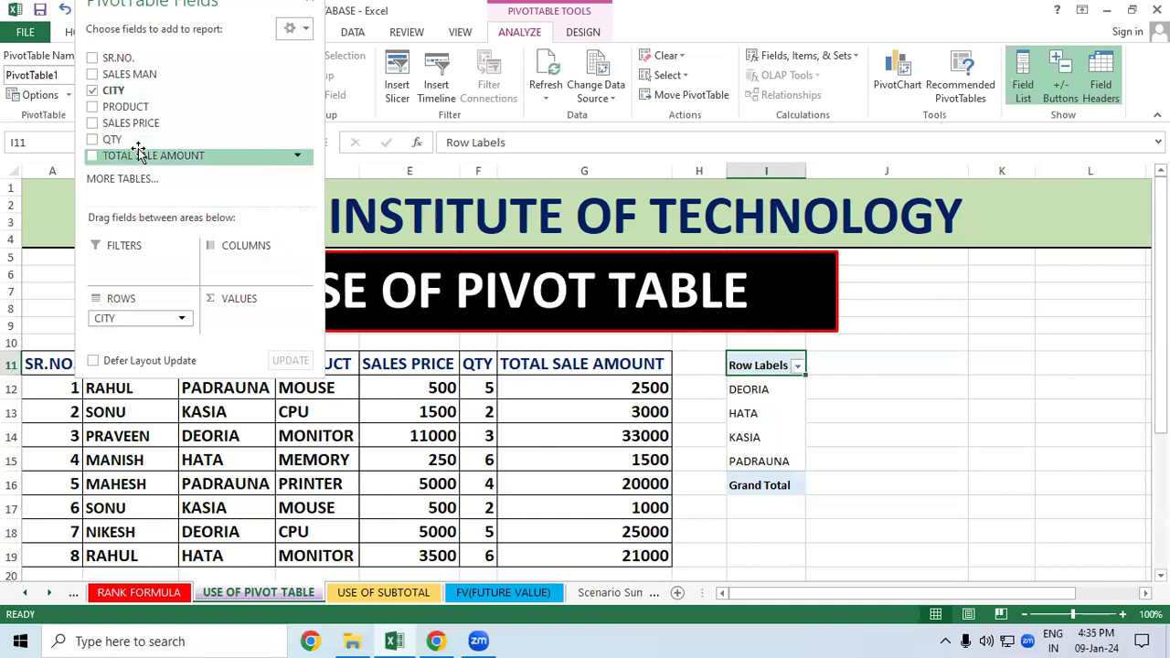
{"action": "left_click", "coordinate": [93, 156]}
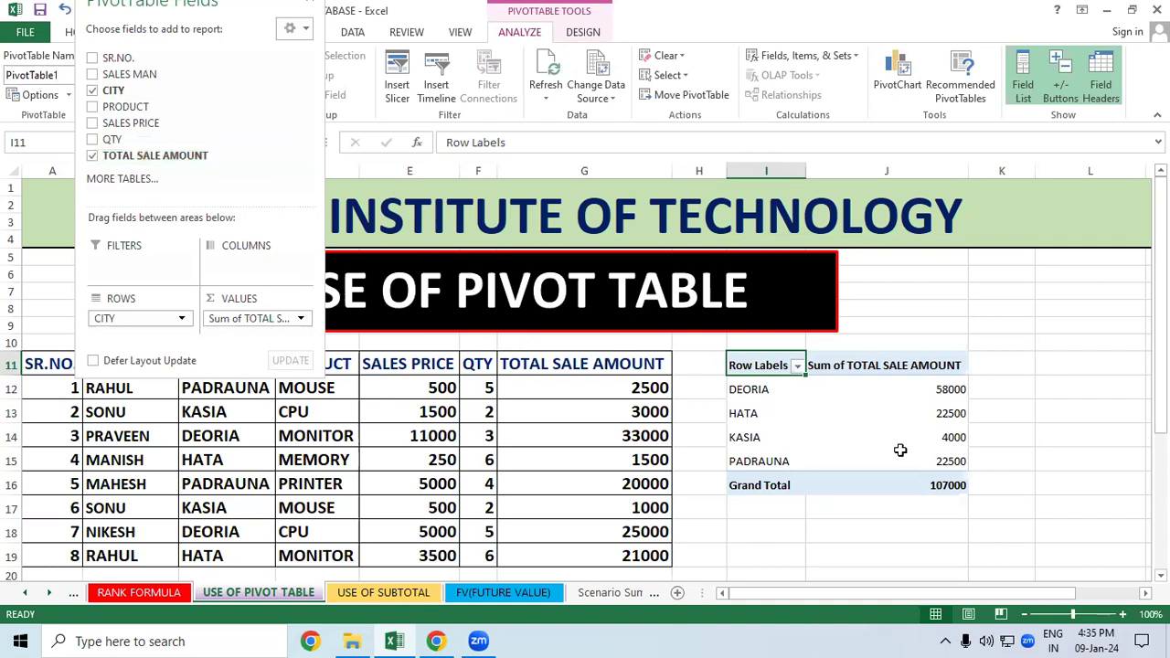
{"action": "mouse_move", "coordinate": [901, 449]}
{"action": "mouse_move", "coordinate": [912, 395]}
Break the cities down by PRODUCT and add the sums of QTY and SALES PRICE to the PivotTable
{"action": "left_click", "coordinate": [93, 107]}
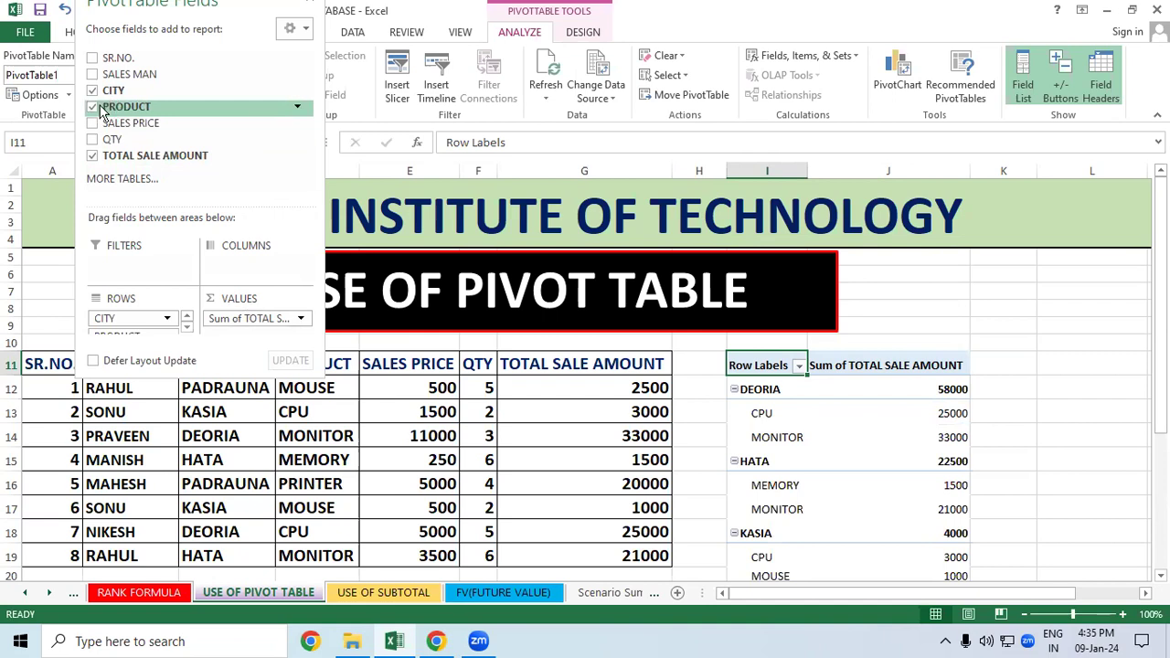
{"action": "left_click", "coordinate": [92, 139]}
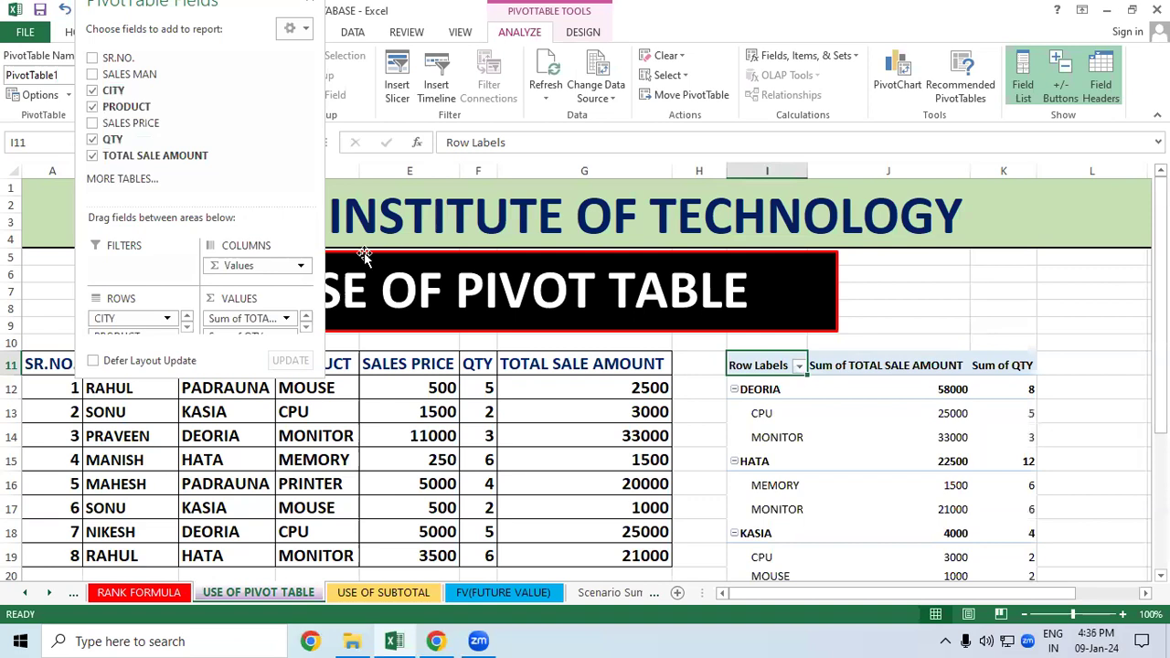
{"action": "left_click", "coordinate": [93, 124]}
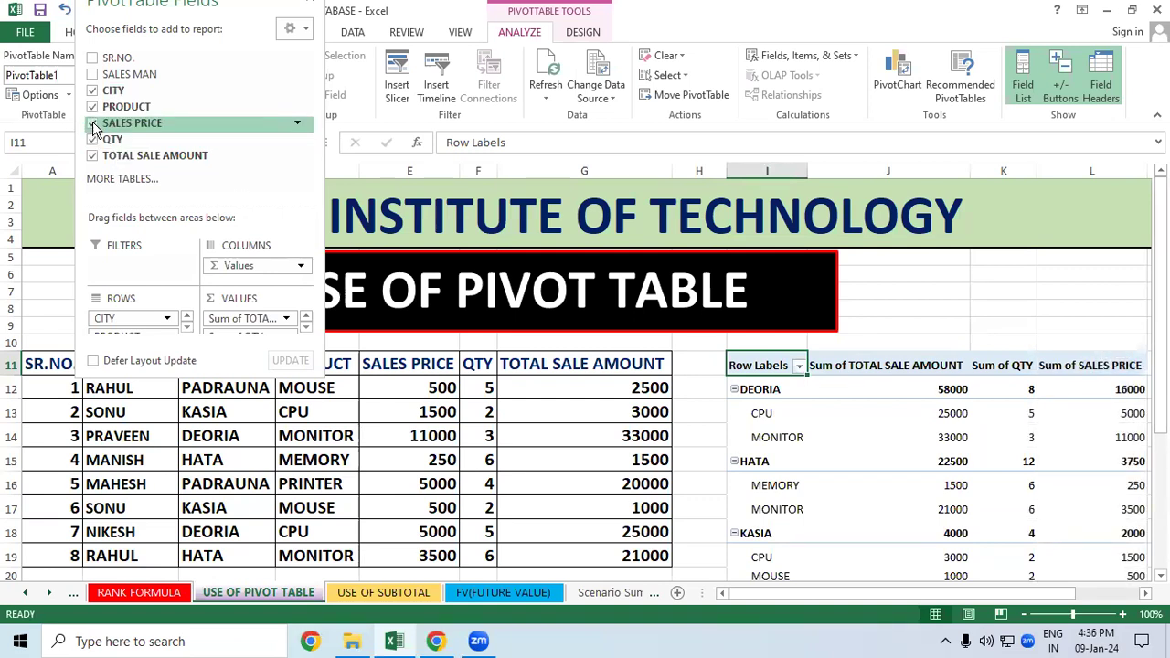
Try the SALES MAN field as an extra row level in the PivotTable and remove it again
{"action": "mouse_move", "coordinate": [848, 424]}
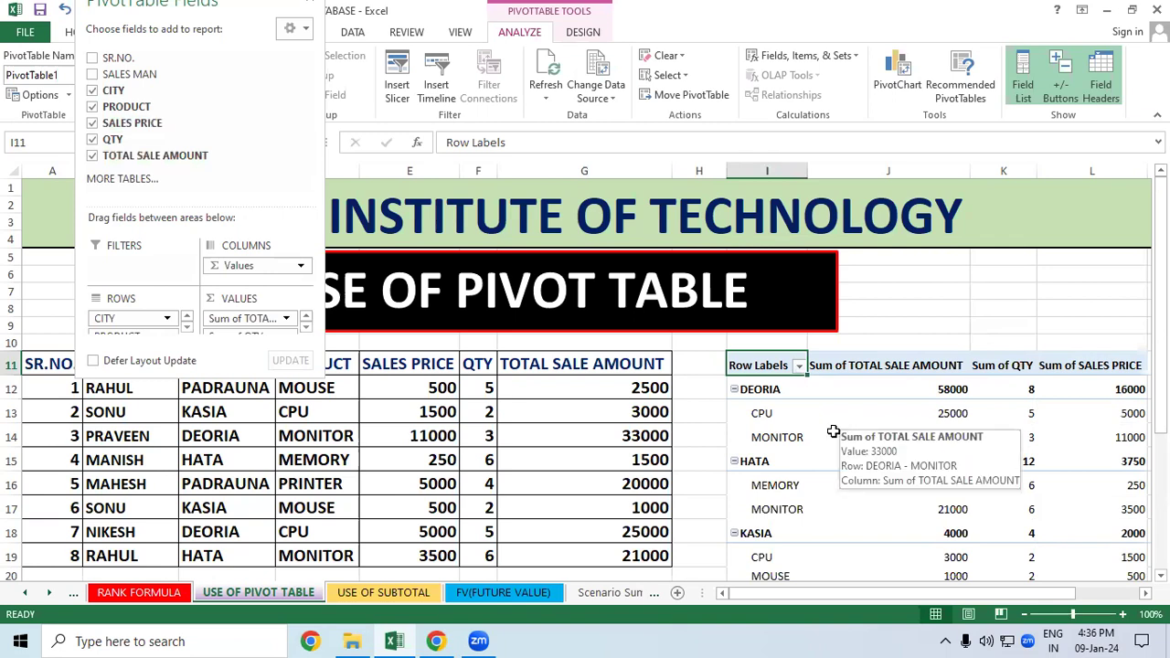
{"action": "left_click", "coordinate": [99, 77]}
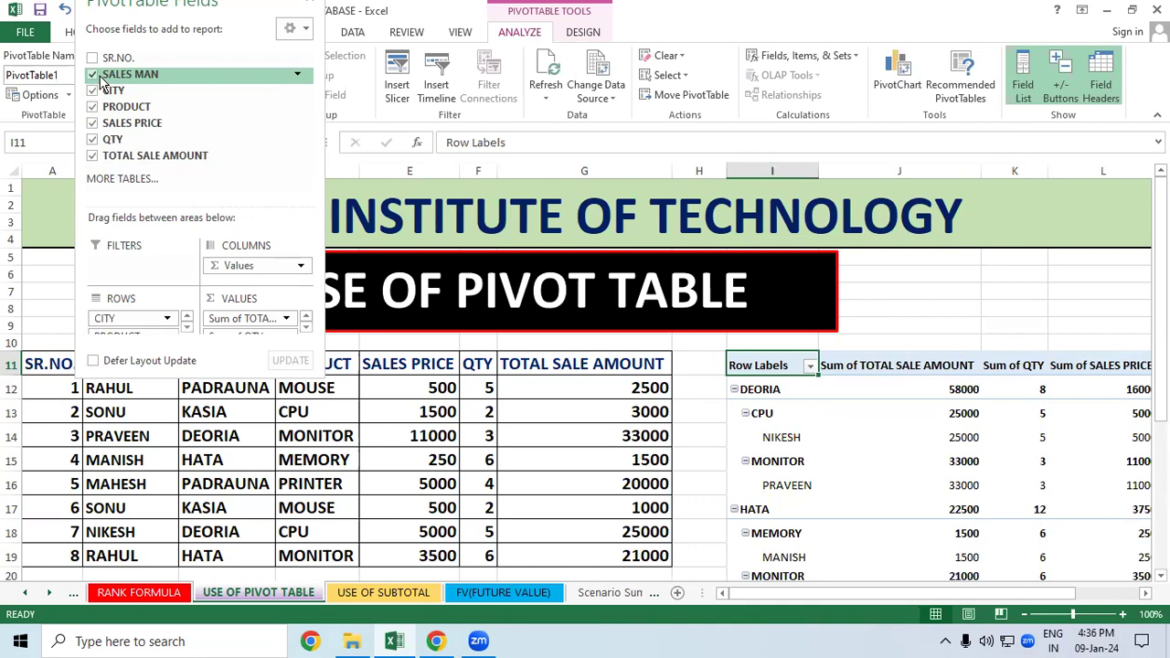
{"action": "left_click", "coordinate": [95, 75]}
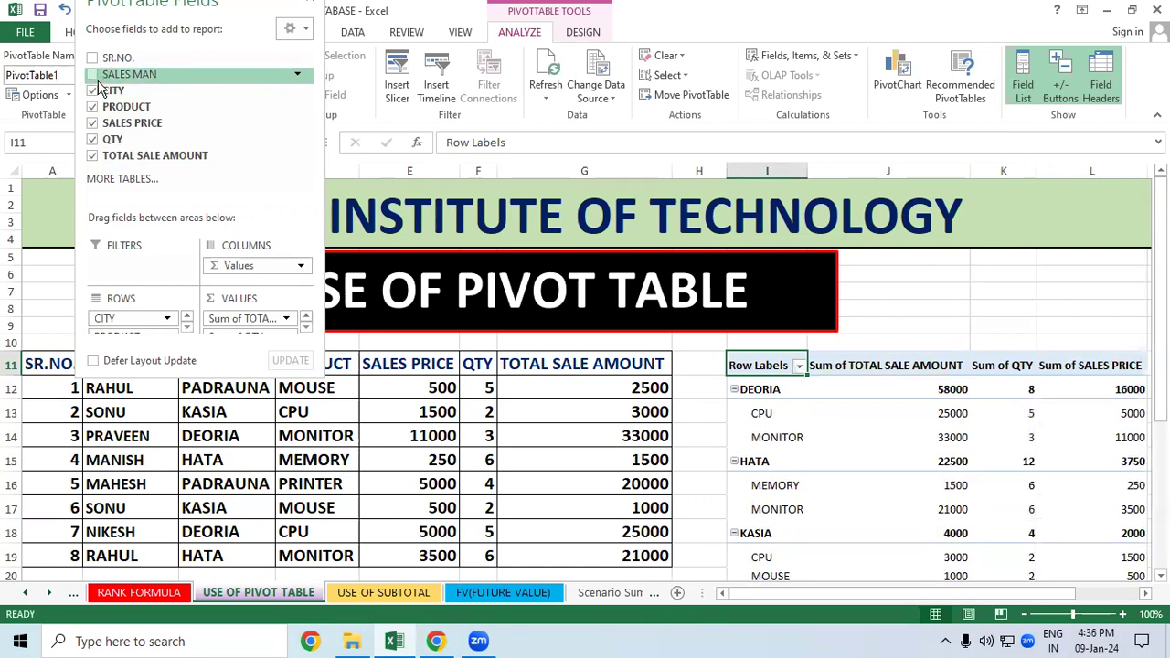
Clear the PivotTable by removing CITY, PRODUCT, SALES PRICE, QTY and TOTAL SALE AMOUNT from the report
{"action": "left_click", "coordinate": [92, 91]}
{"action": "left_click", "coordinate": [92, 107]}
{"action": "left_click", "coordinate": [91, 123]}
{"action": "left_click", "coordinate": [92, 139]}
{"action": "left_click", "coordinate": [93, 156]}
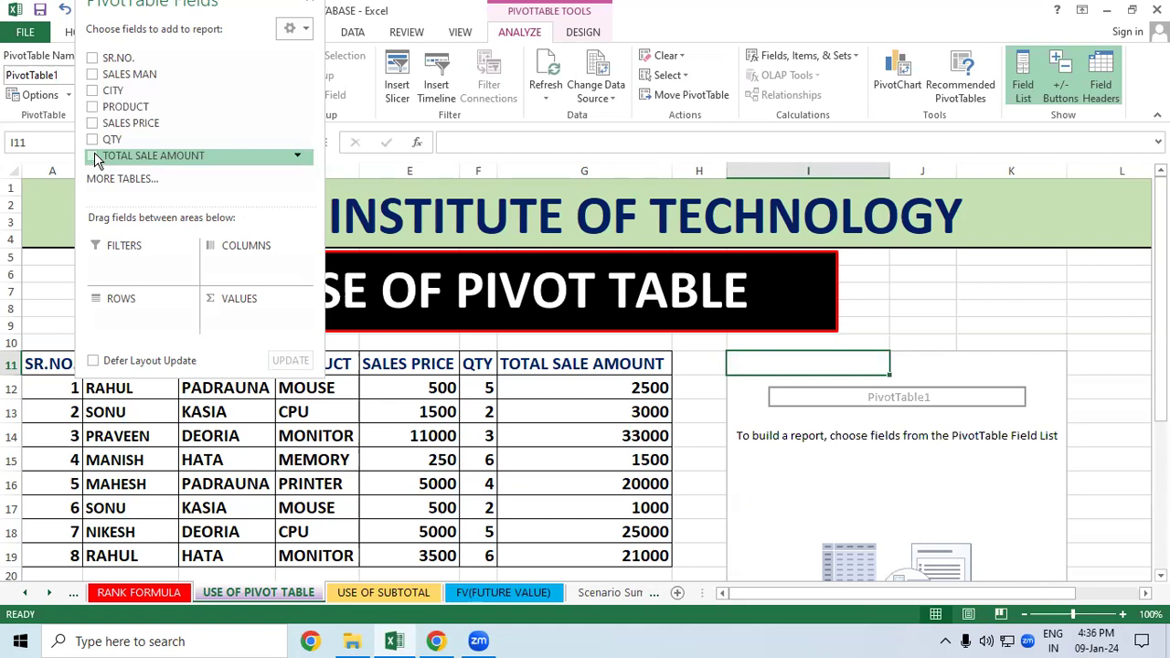
Add SALES MAN as the PivotTable's row field and sum TOTAL SALE AMOUNT for each salesman
{"action": "left_click", "coordinate": [95, 77]}
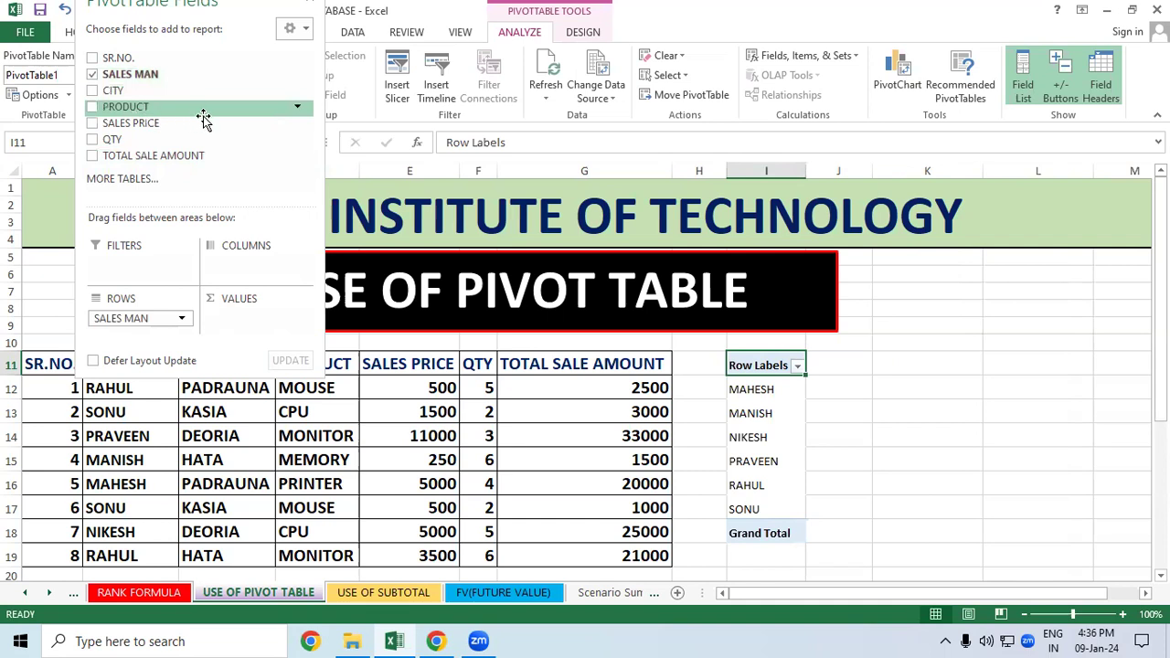
{"action": "left_click", "coordinate": [94, 156]}
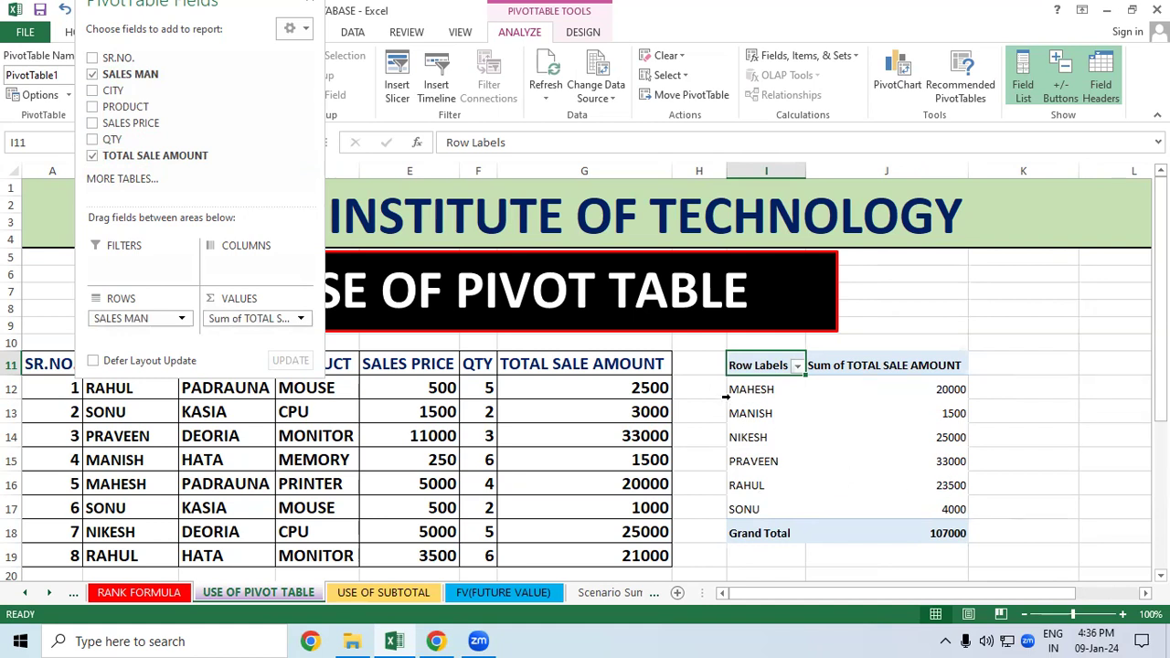
{"action": "mouse_move", "coordinate": [942, 391]}
{"action": "mouse_move", "coordinate": [939, 507]}
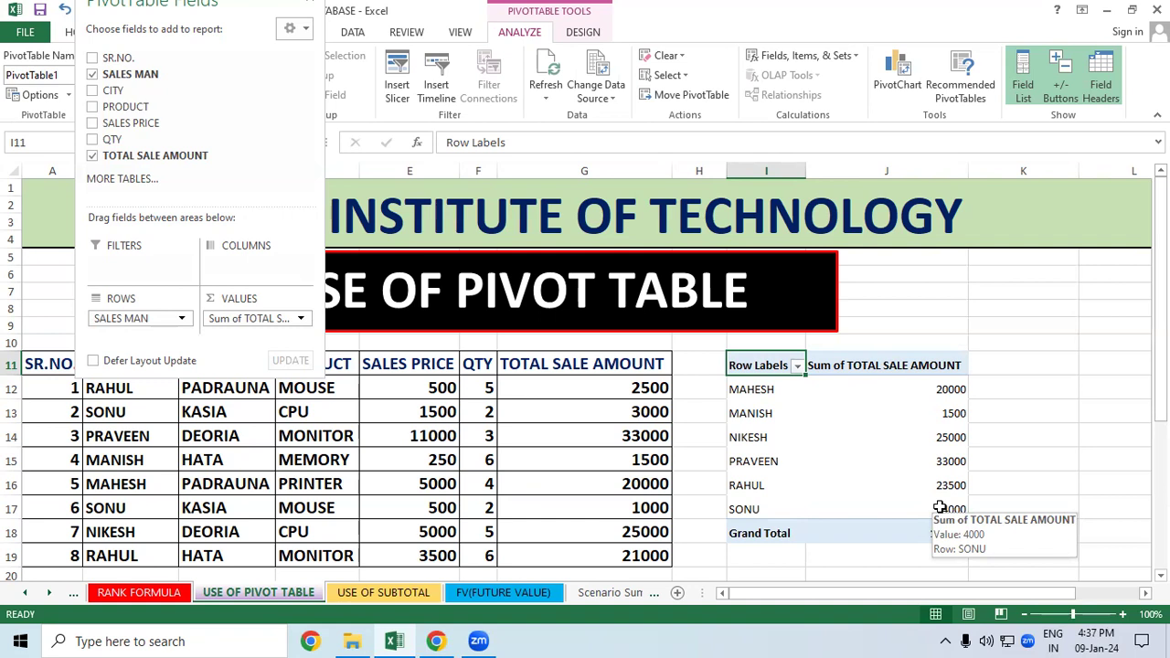
Break each salesman's rows down by PRODUCT and add the sum of QTY to the PivotTable
{"action": "left_click", "coordinate": [93, 107]}
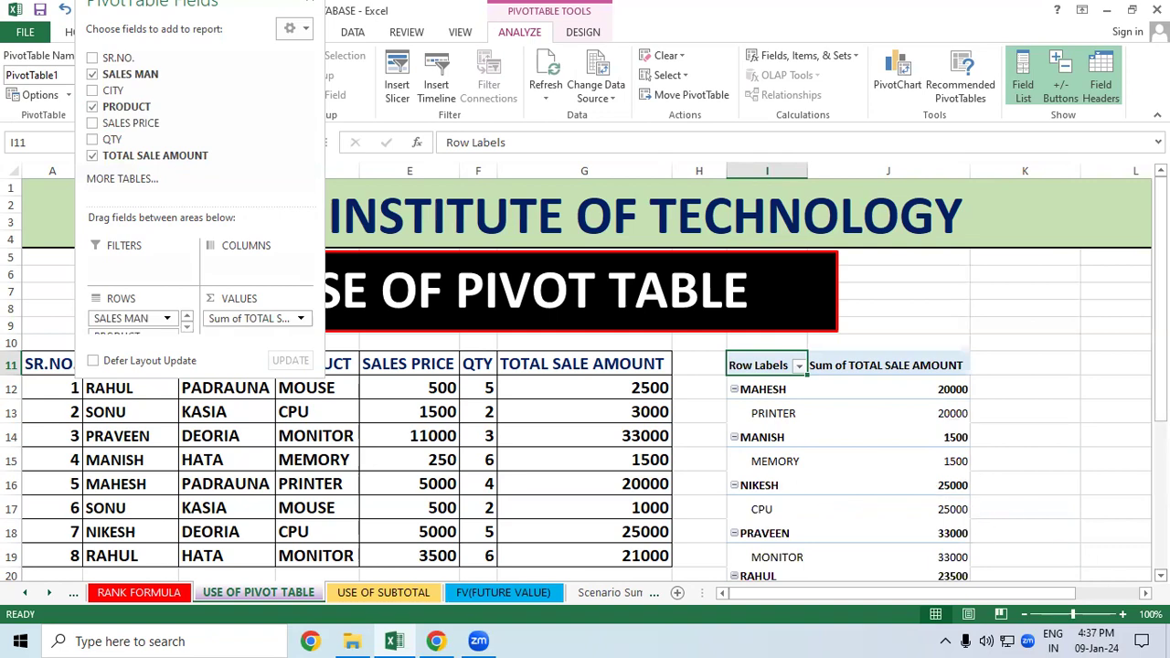
{"action": "scroll", "coordinate": [585, 378], "scroll_direction": "down", "scroll_amount": 2}
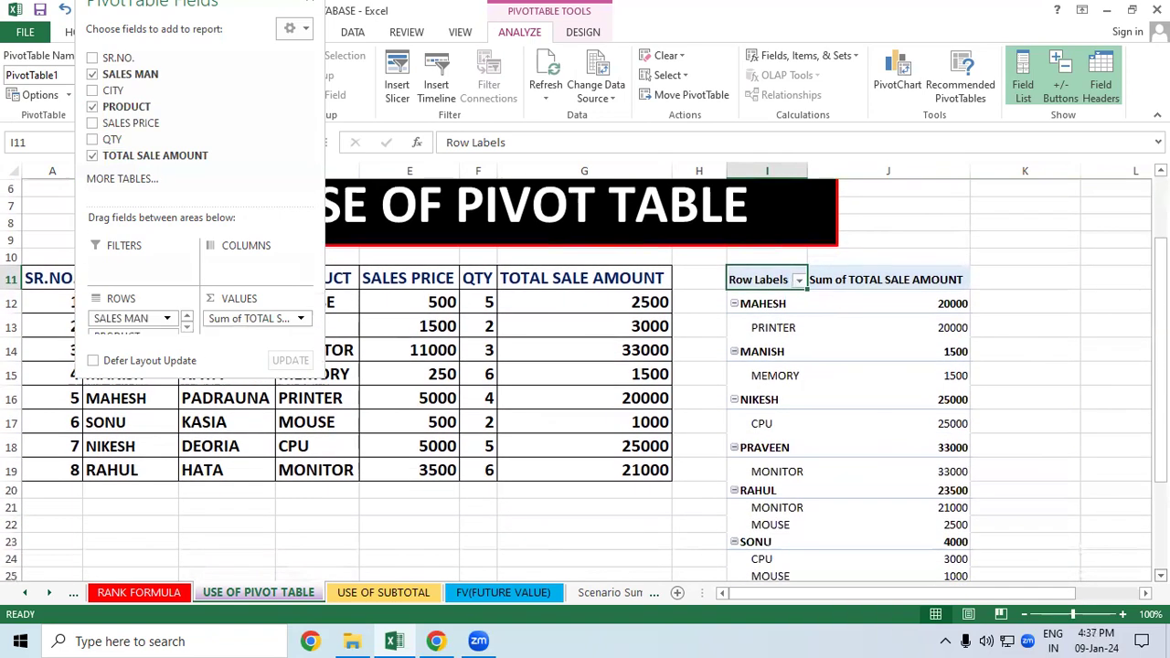
{"action": "scroll", "coordinate": [823, 439], "scroll_direction": "down", "scroll_amount": 1}
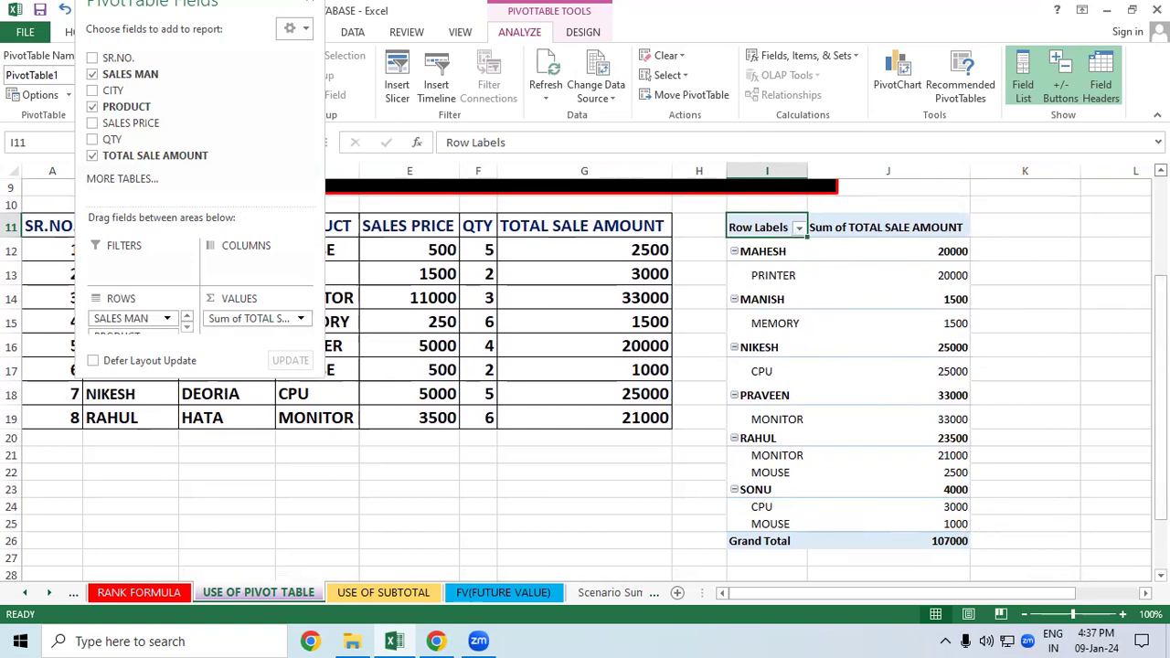
{"action": "scroll", "coordinate": [585, 378], "scroll_direction": "up", "scroll_amount": 2}
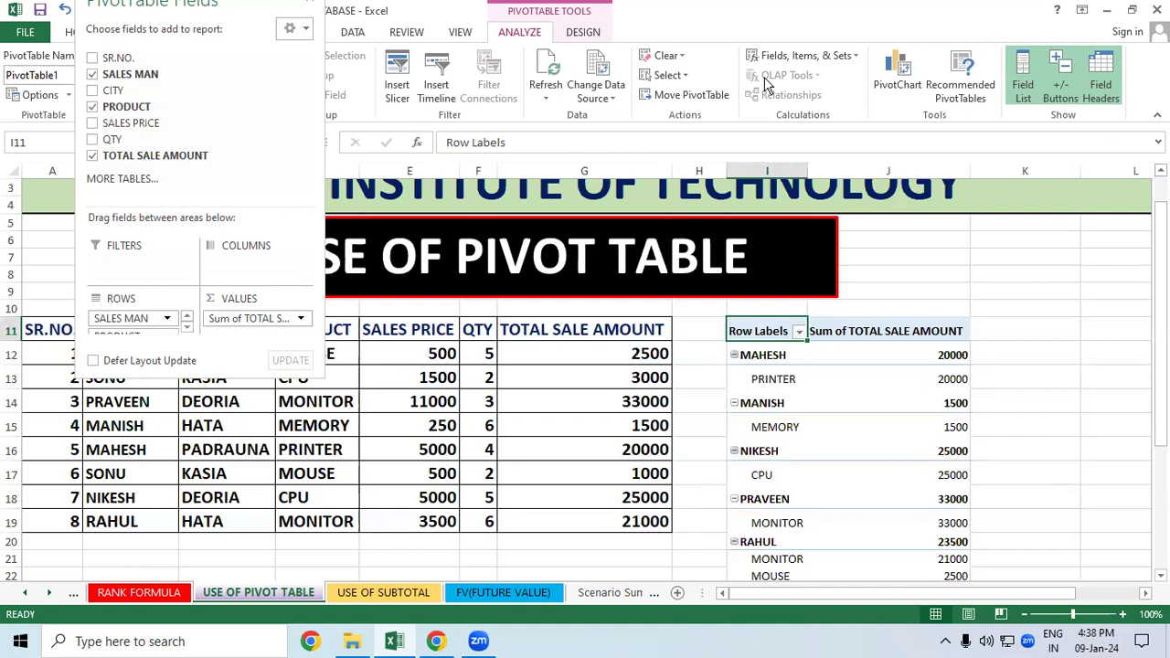
{"action": "left_click", "coordinate": [91, 142]}
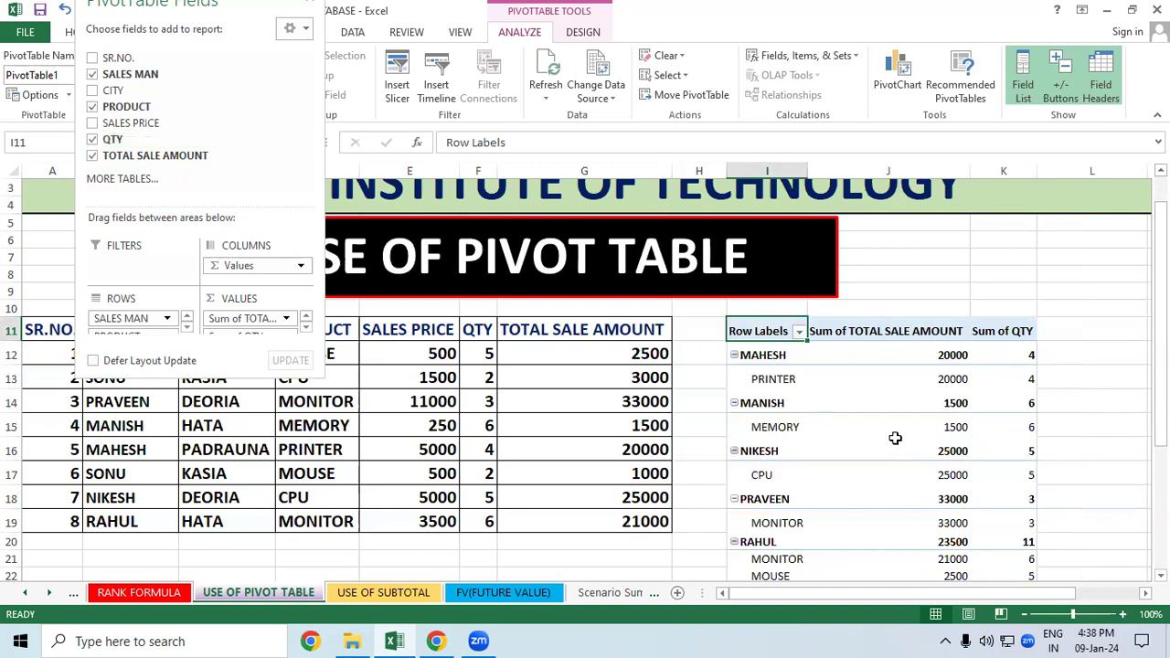
{"action": "scroll", "coordinate": [877, 398], "scroll_direction": "down", "scroll_amount": 1}
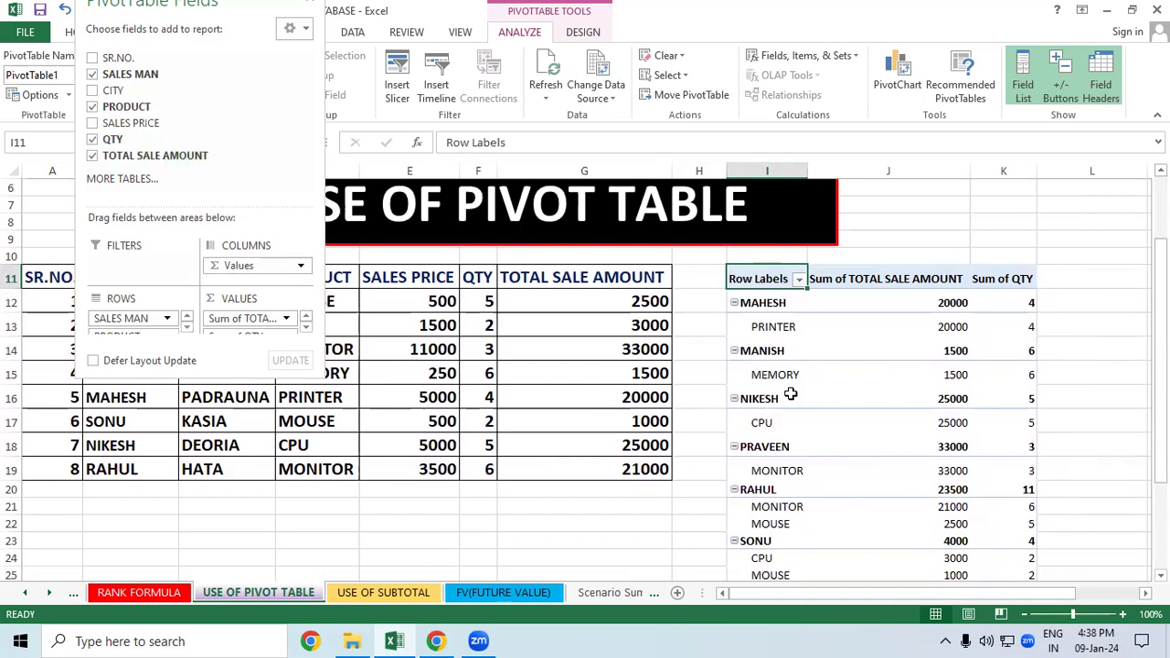
Filter the PivotTable's row labels to show only the last salesman in the SALES MAN list
{"action": "left_click", "coordinate": [799, 280]}
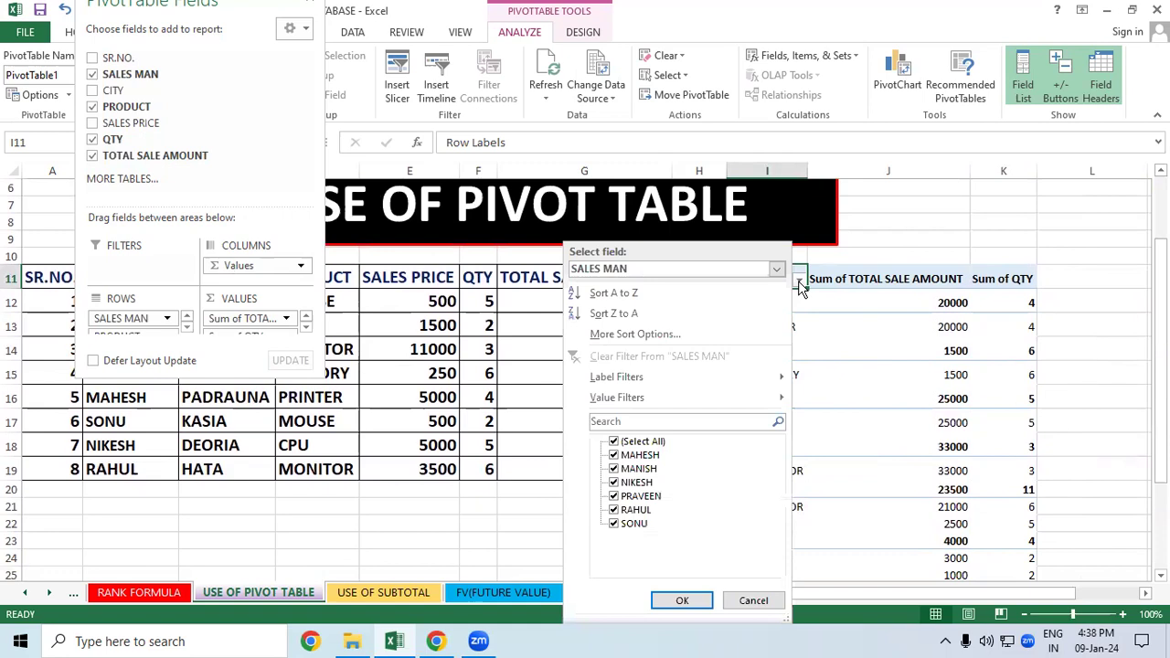
{"action": "left_click", "coordinate": [614, 442]}
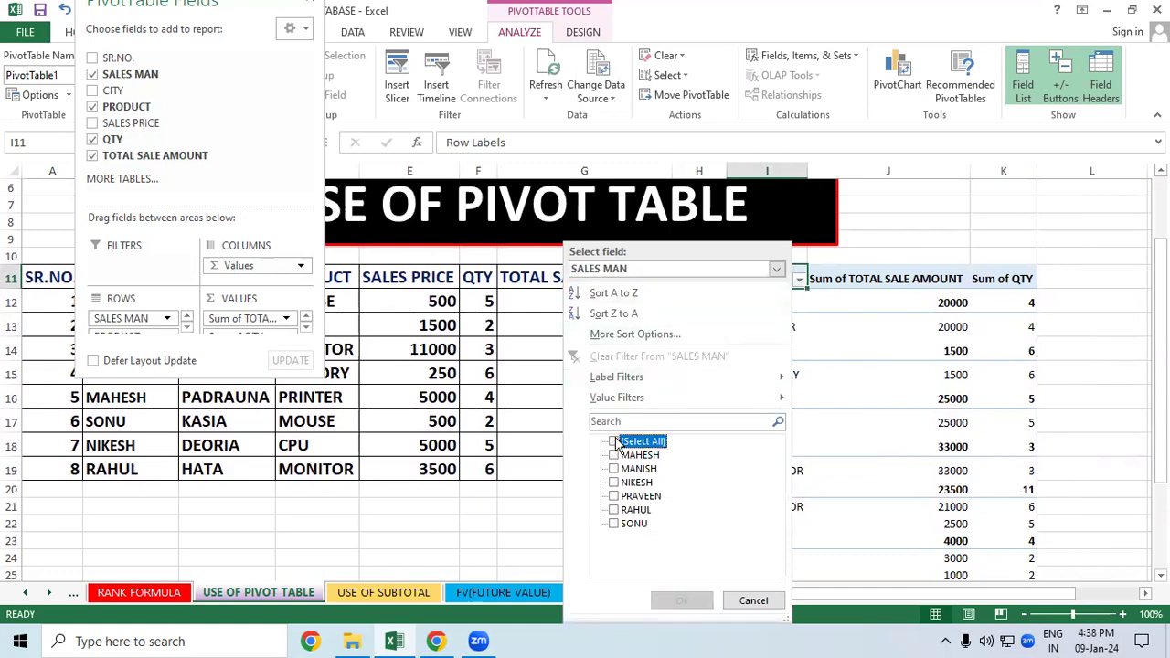
{"action": "left_click", "coordinate": [615, 524]}
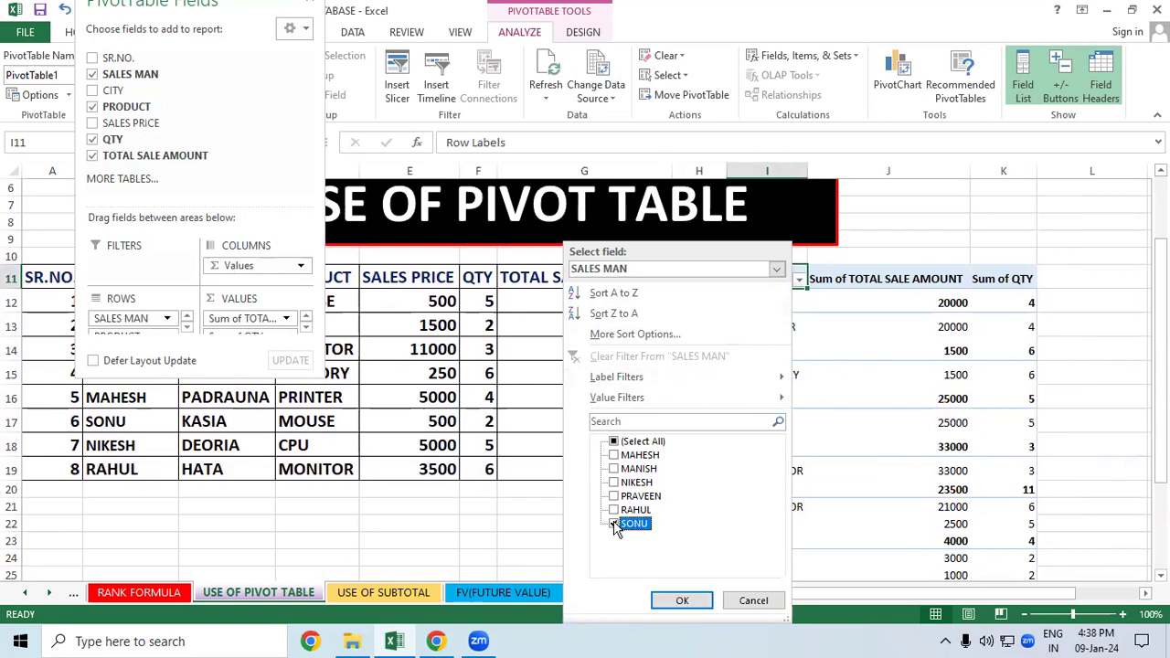
{"action": "left_click", "coordinate": [678, 601]}
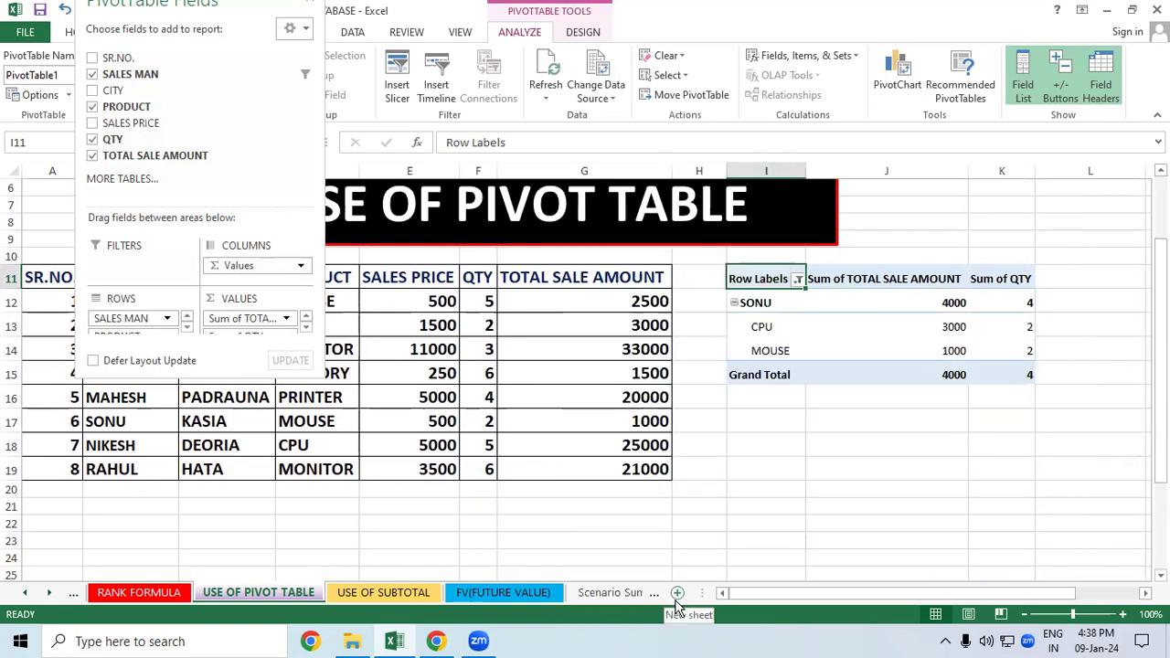
{"action": "left_click", "coordinate": [814, 519]}
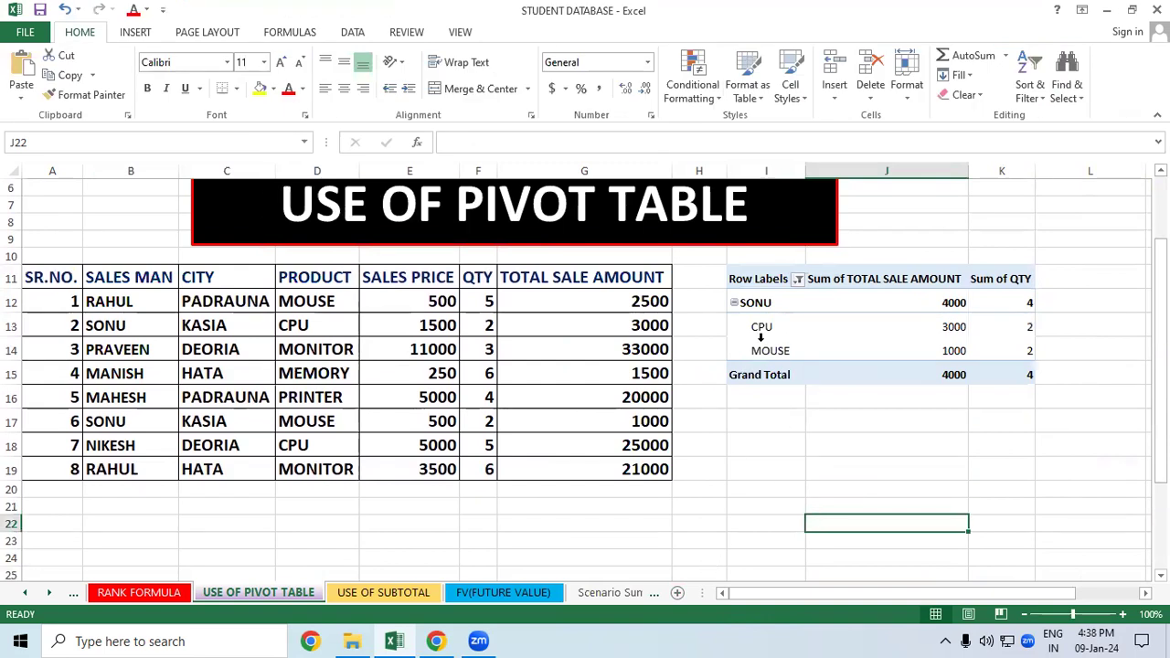
Reselect all salesmen in the PivotTable's row label filter
{"action": "left_click", "coordinate": [770, 275]}
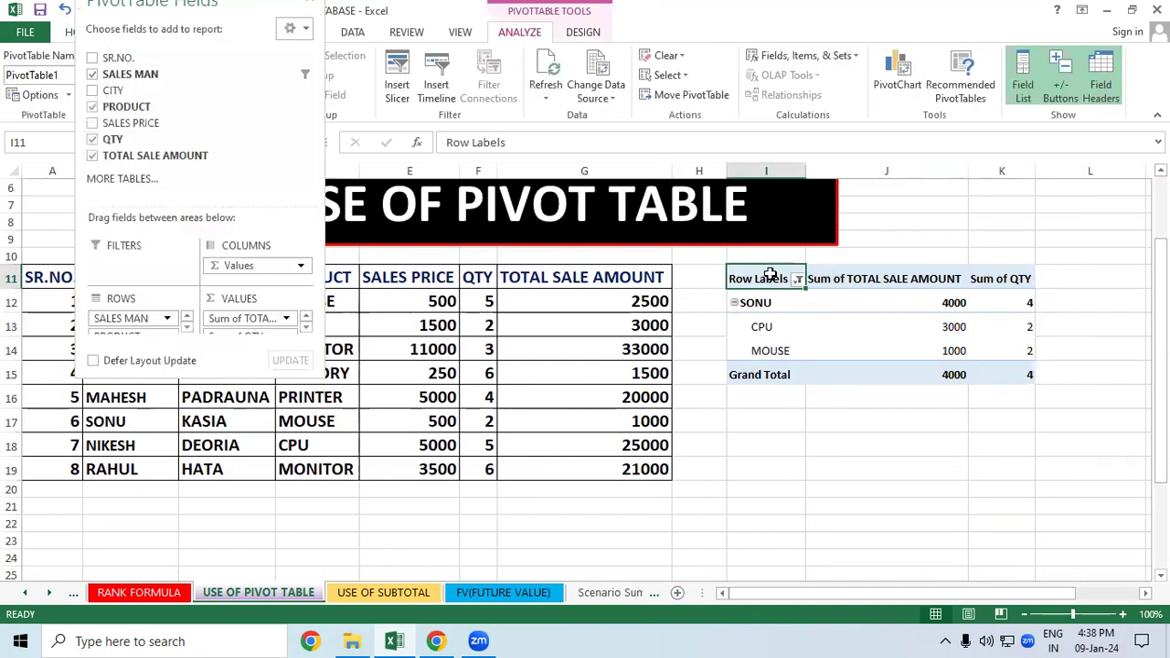
{"action": "left_click", "coordinate": [798, 279]}
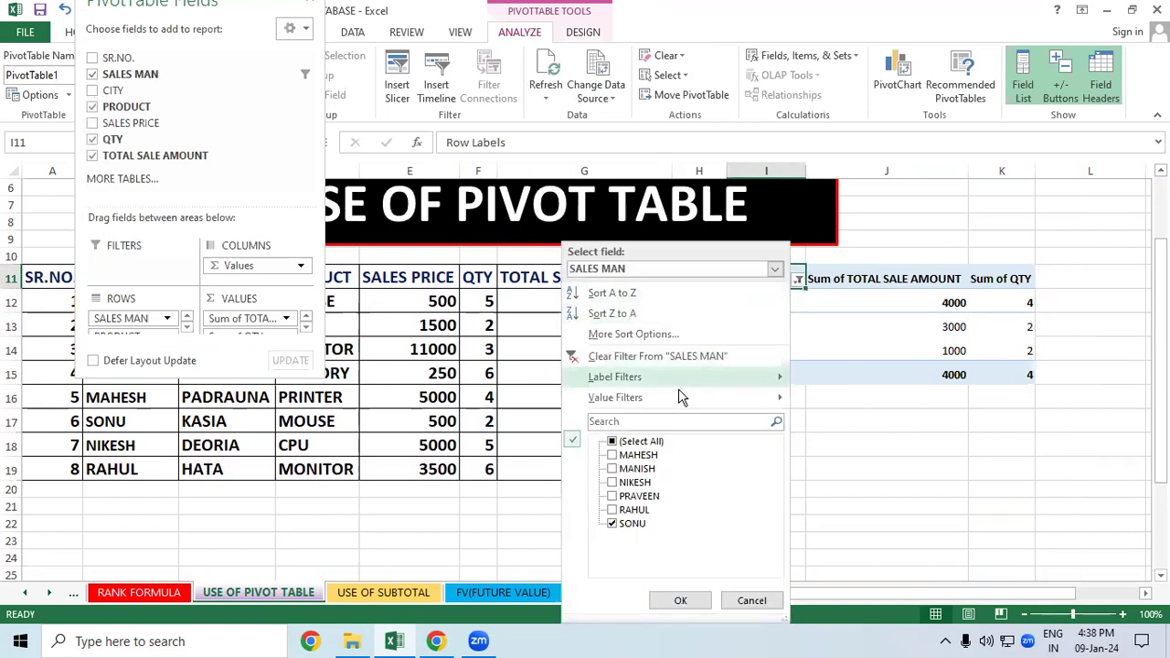
{"action": "left_click", "coordinate": [612, 441]}
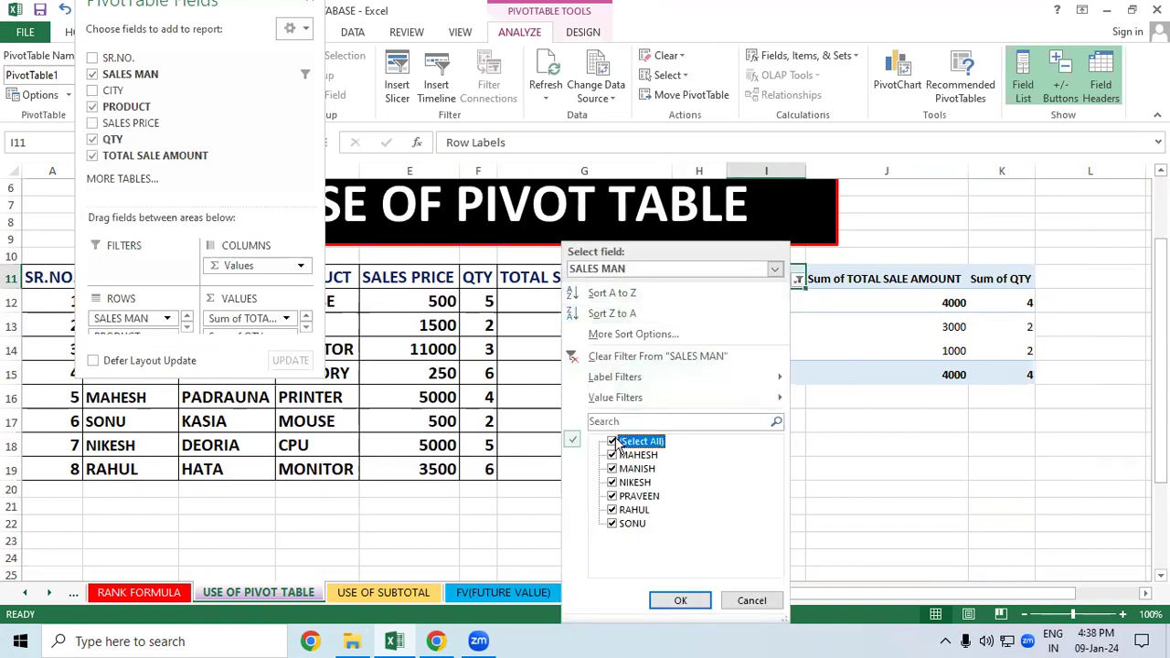
{"action": "left_click", "coordinate": [680, 601]}
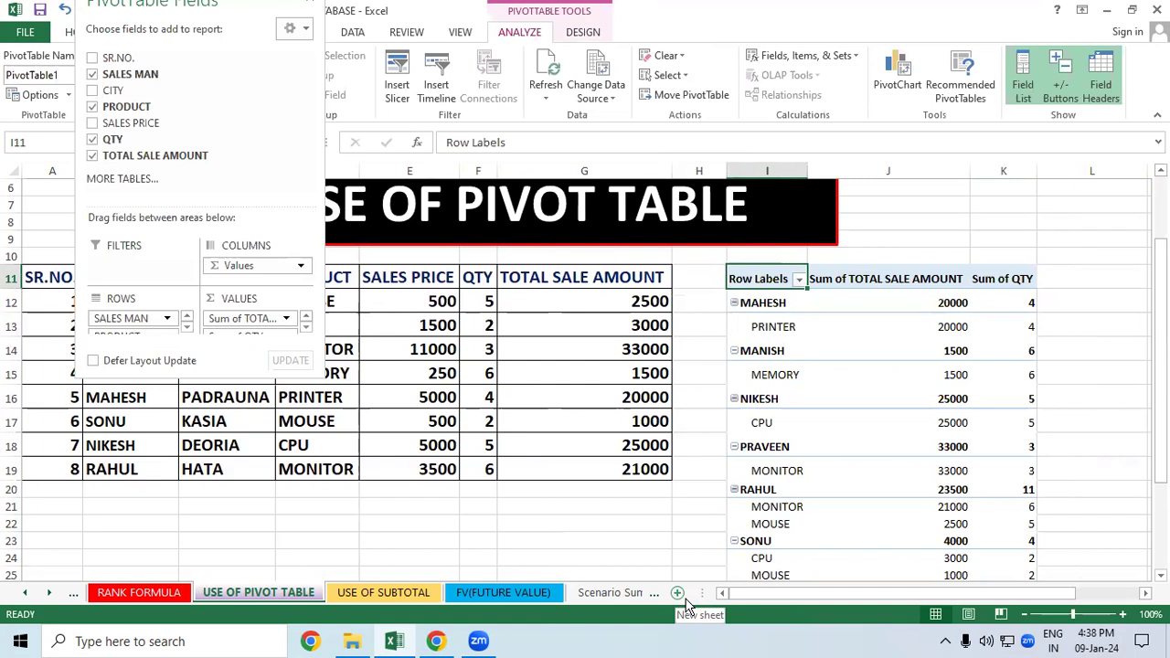
Enlarge the PivotTable Fields pane and try moving SALES MAN and PRODUCT from the row area to the column area
{"action": "left_click_drag", "start_coordinate": [185, 375], "coordinate": [192, 478]}
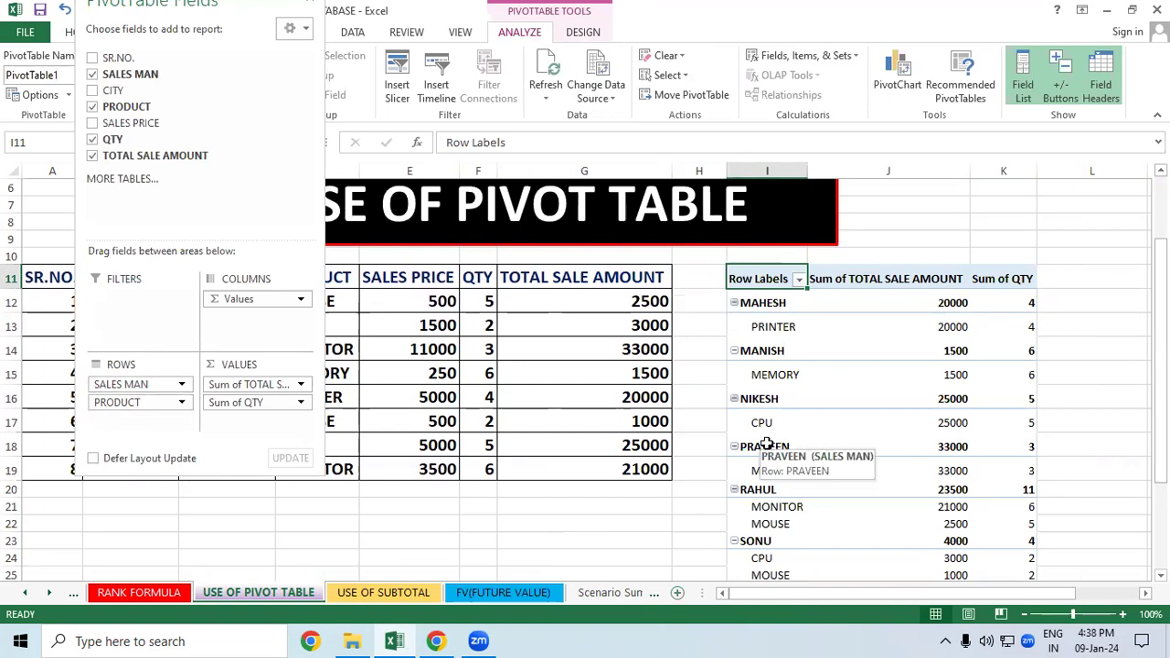
{"action": "left_click_drag", "start_coordinate": [123, 383], "coordinate": [232, 327]}
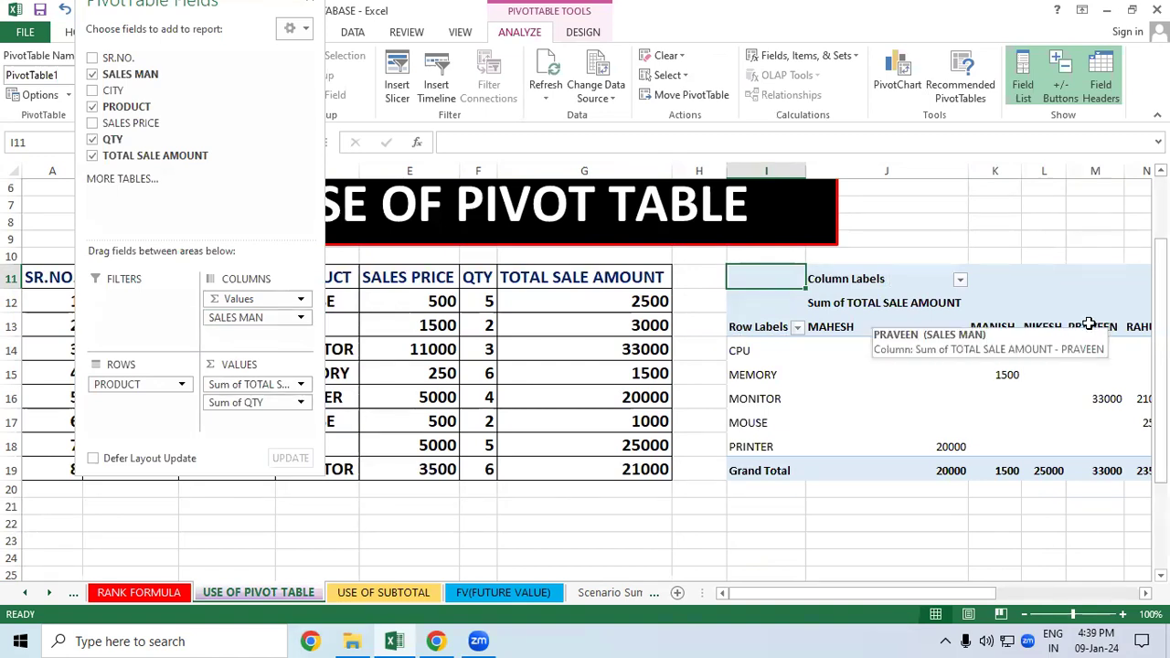
{"action": "left_click_drag", "start_coordinate": [267, 319], "coordinate": [242, 313]}
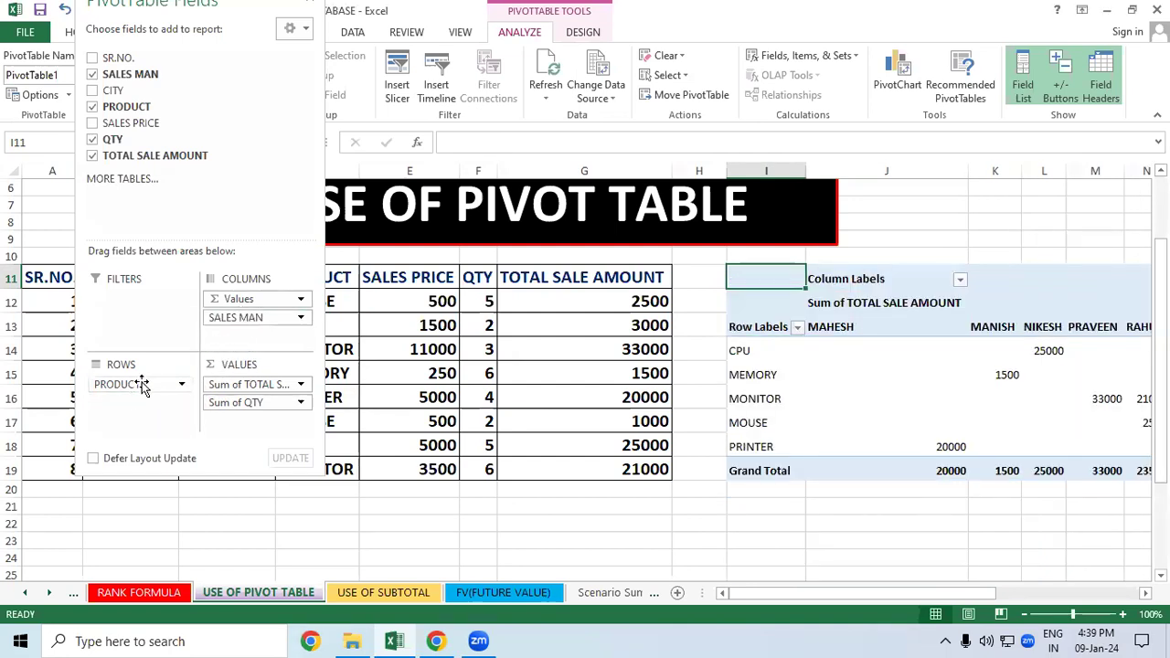
{"action": "left_click_drag", "start_coordinate": [128, 389], "coordinate": [242, 343]}
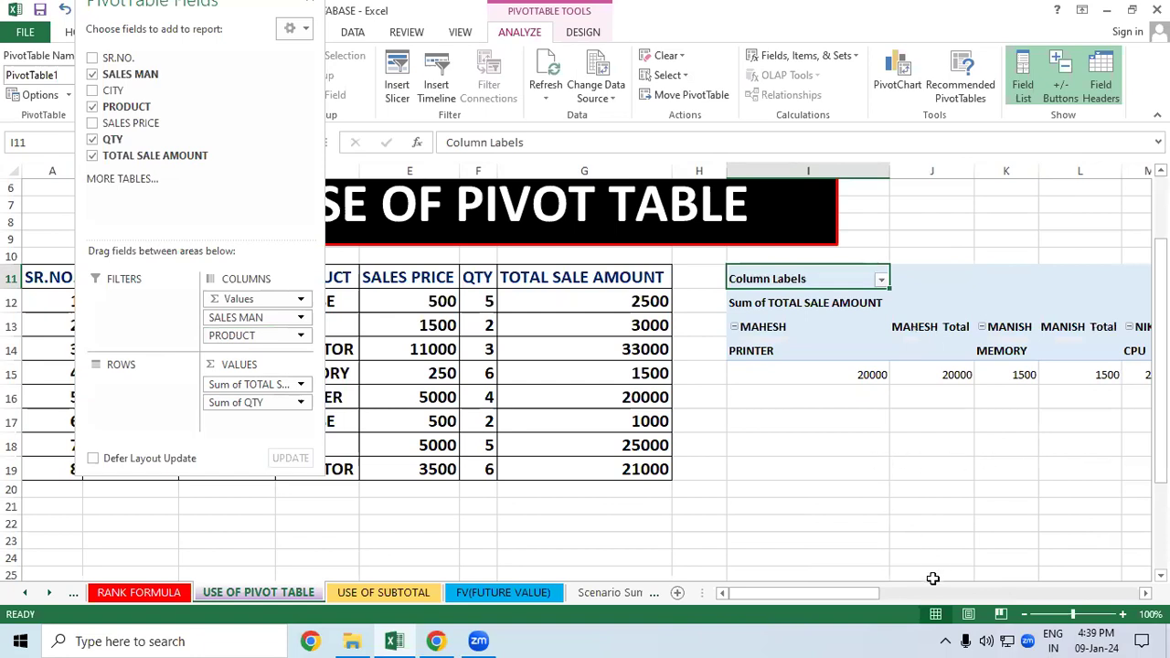
{"action": "left_click_drag", "start_coordinate": [859, 596], "coordinate": [595, 591]}
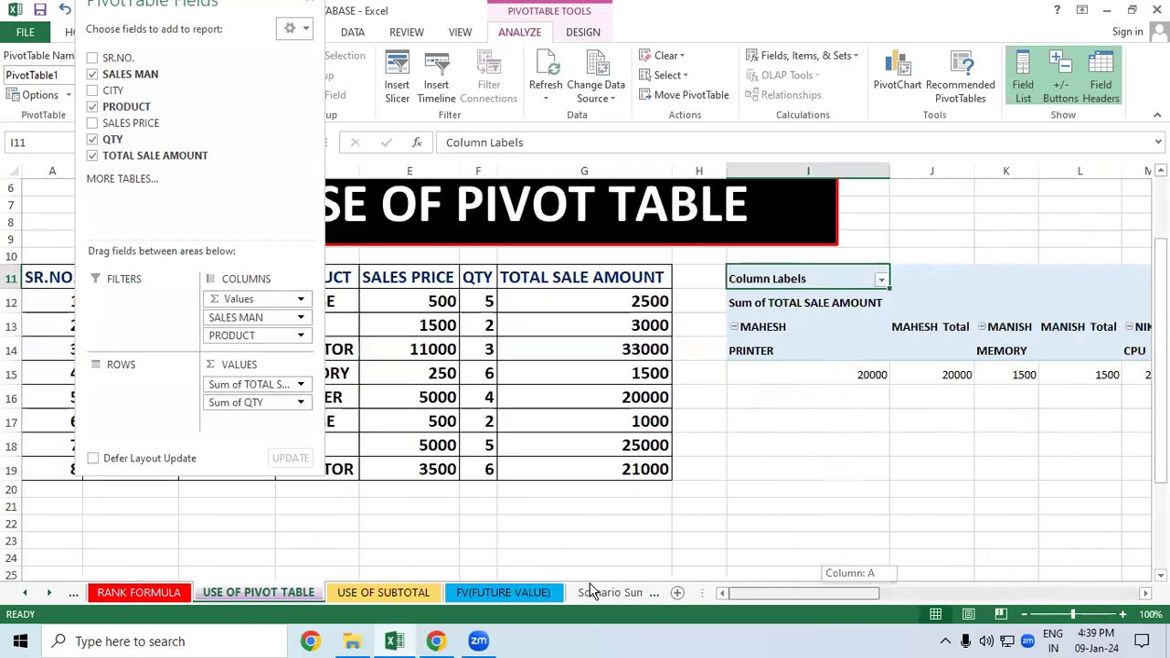
Move SALES MAN and PRODUCT back to the row area, with PRODUCT nested under SALES MAN, and leave the PivotTable
{"action": "left_click_drag", "start_coordinate": [249, 319], "coordinate": [114, 400]}
{"action": "left_click_drag", "start_coordinate": [259, 316], "coordinate": [125, 419]}
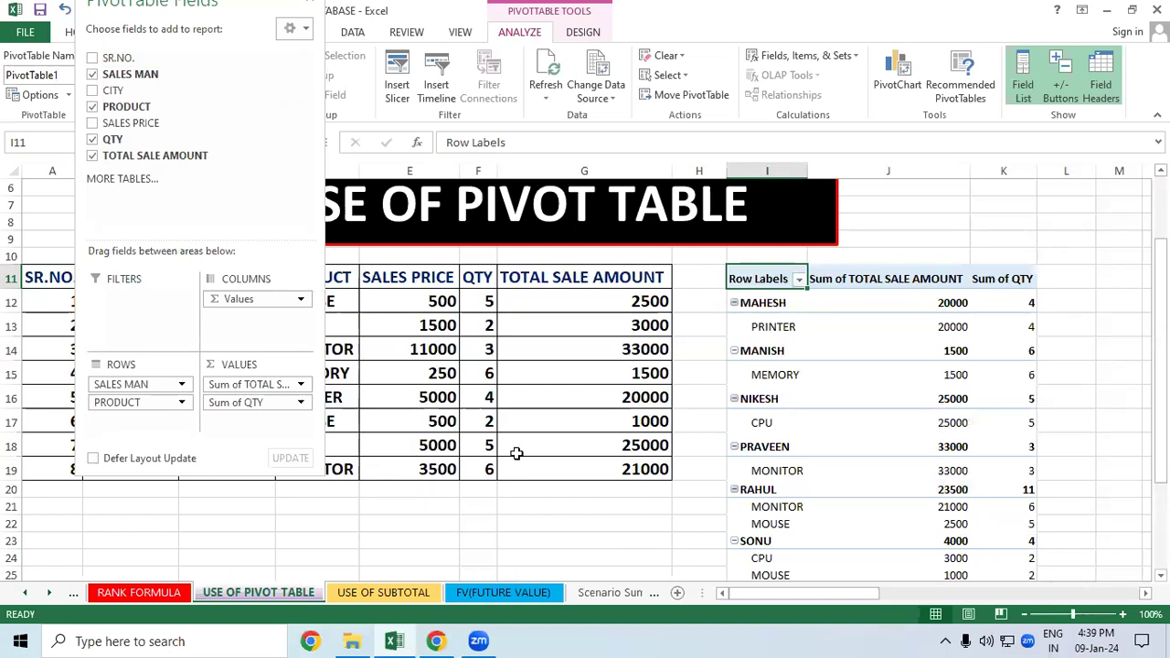
{"action": "left_click", "coordinate": [524, 487]}
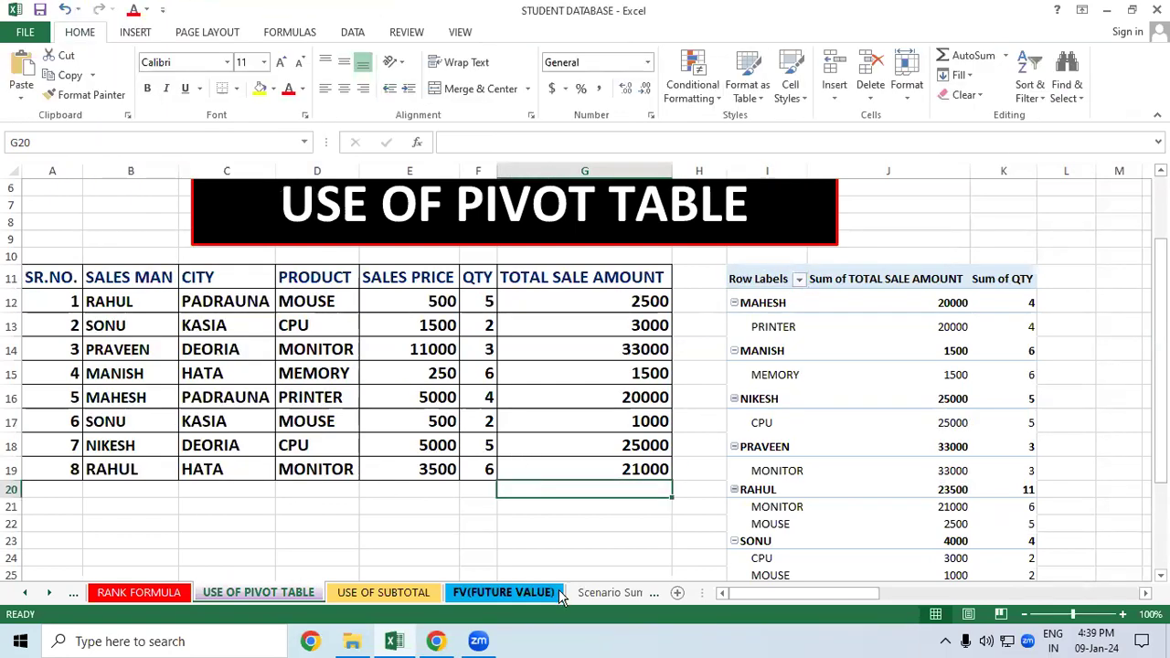